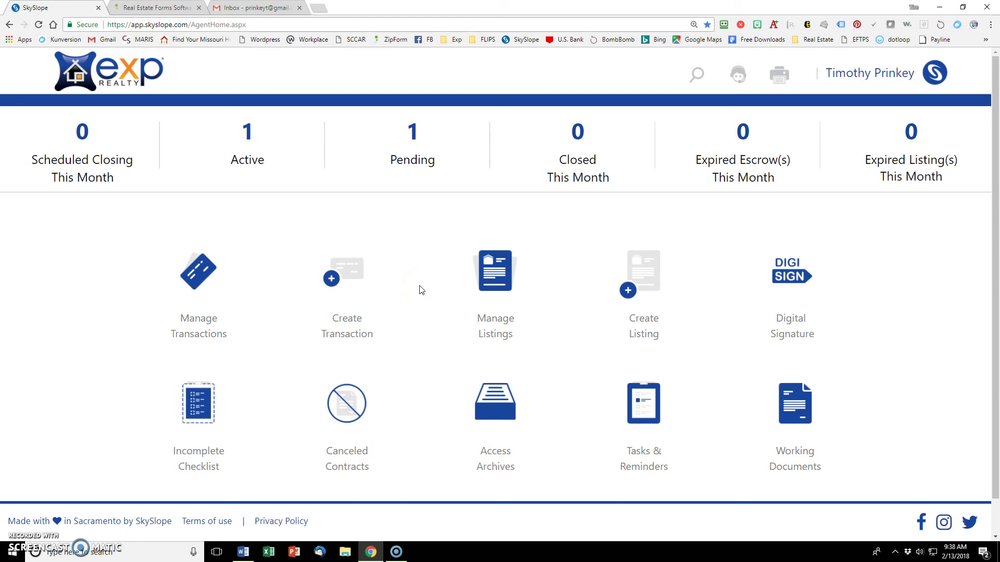
Step: Switch to the zipLogix site and browse its Products page
{"action": "left_click", "coordinate": [425, 289]}
{"action": "left_click", "coordinate": [151, 8]}
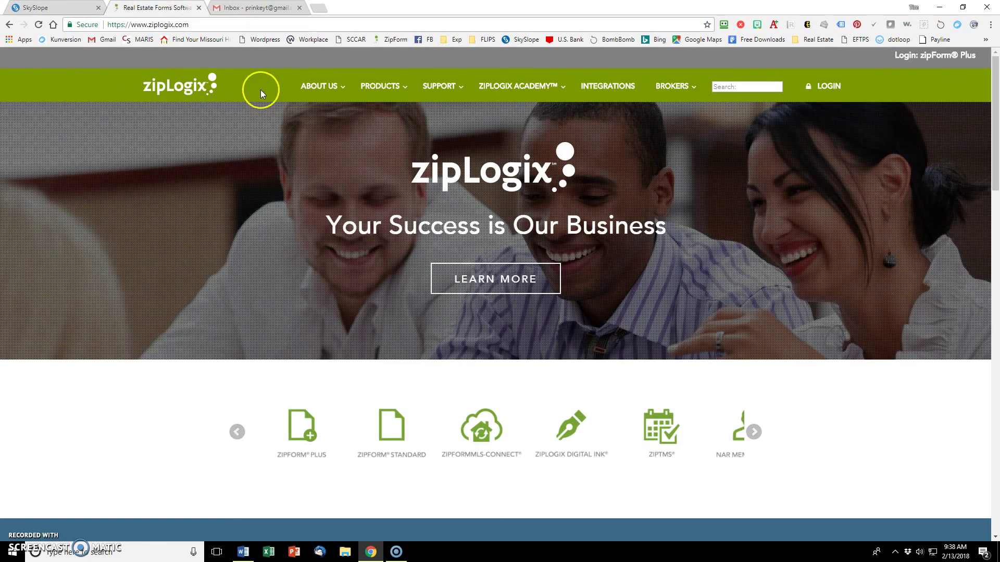
{"action": "left_click", "coordinate": [396, 87]}
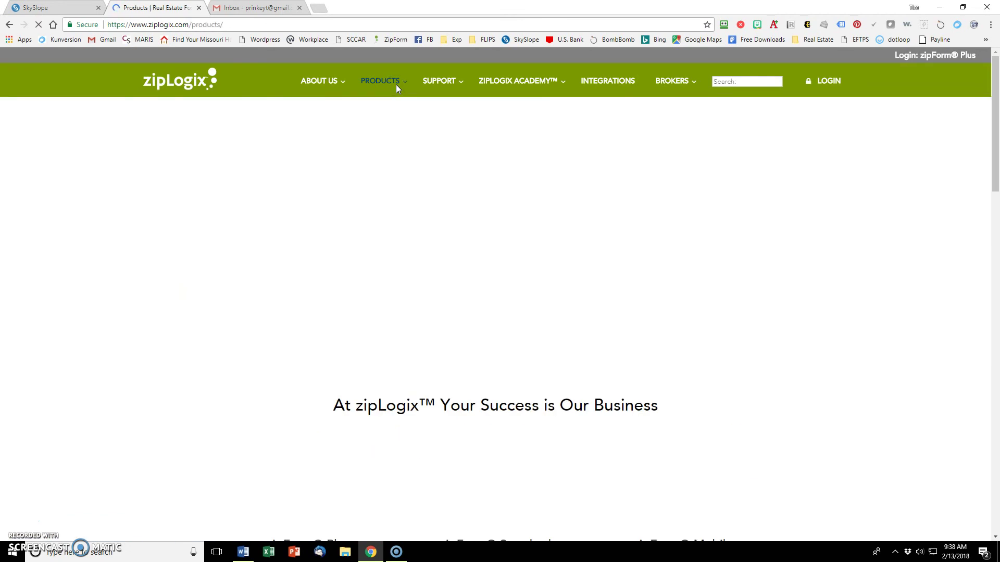
{"action": "scroll", "coordinate": [371, 304], "scroll_direction": "down", "scroll_amount": 4}
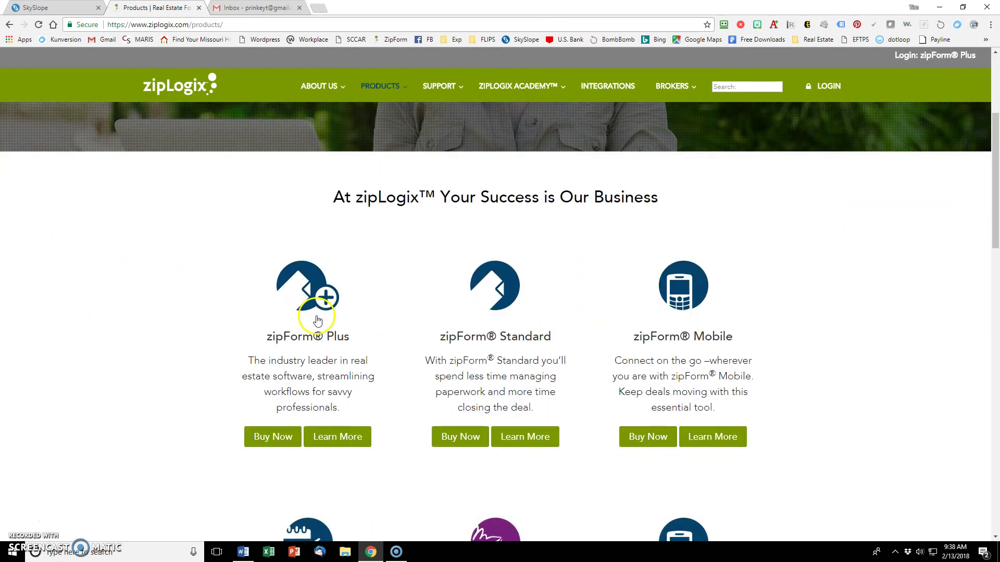
Step: Begin a zipForm Plus order as a REALTOR, then return to the zipLogix main menu
{"action": "left_click", "coordinate": [278, 440]}
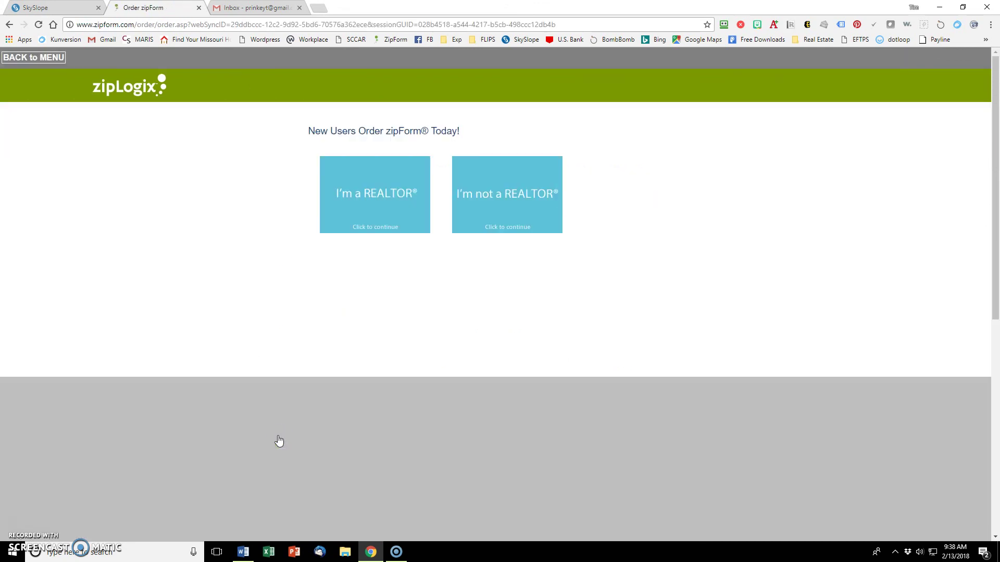
{"action": "left_click", "coordinate": [372, 203]}
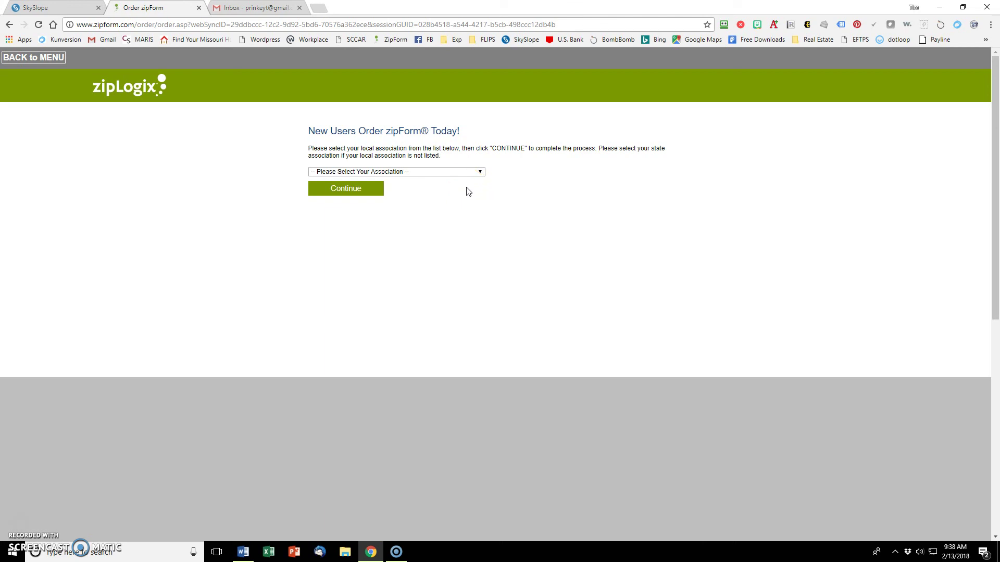
{"action": "left_click", "coordinate": [461, 207]}
{"action": "left_click", "coordinate": [16, 58]}
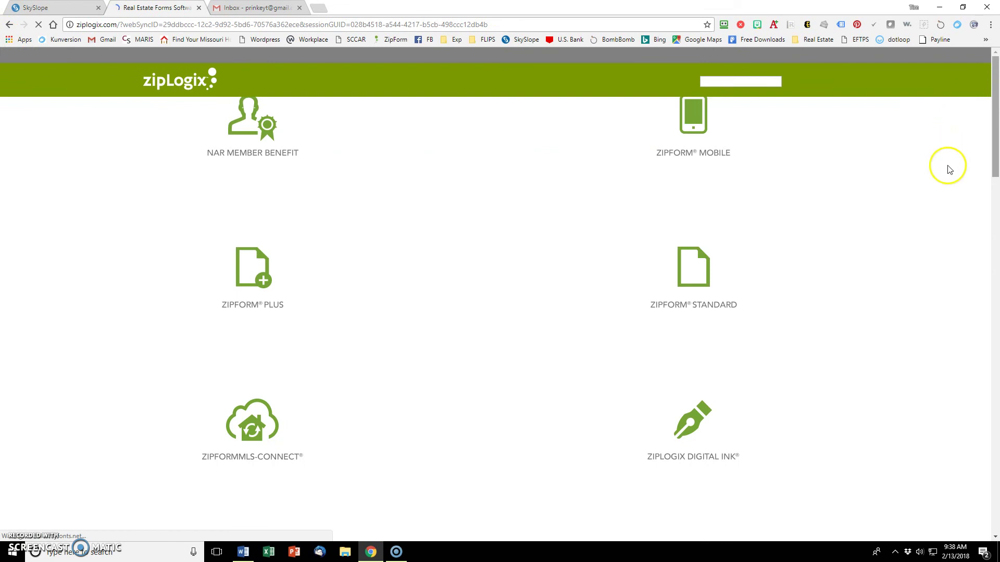
Step: Sign in to zipForm Plus with the saved RoboForm login, then return to the SkySlope dashboard
{"action": "left_click", "coordinate": [820, 82]}
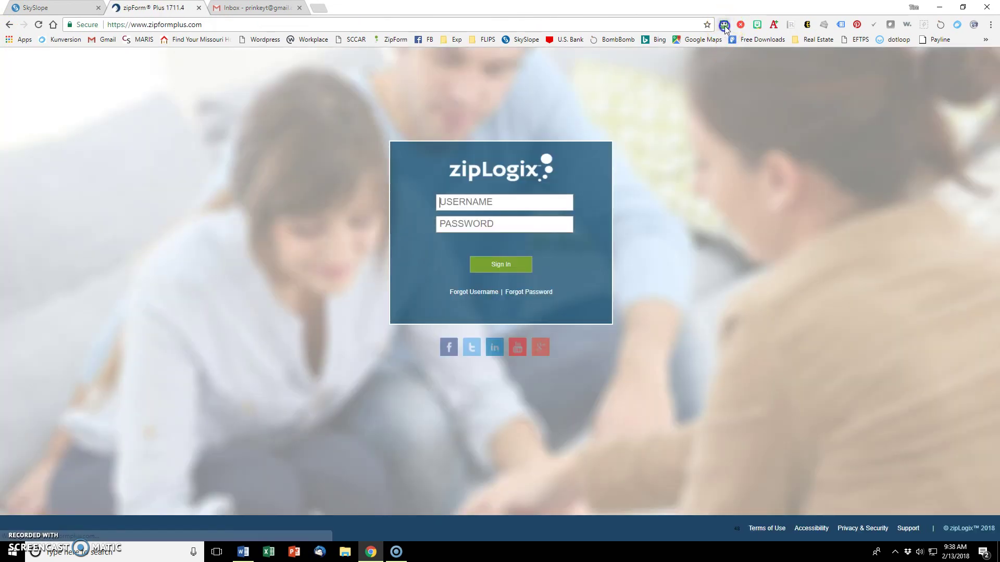
{"action": "left_click", "coordinate": [724, 25]}
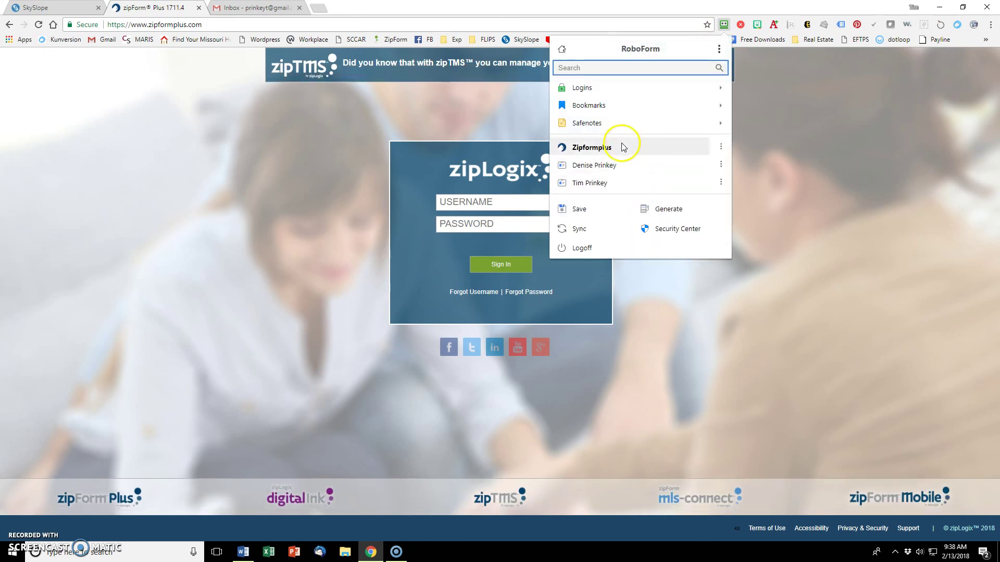
{"action": "left_click", "coordinate": [627, 148]}
{"action": "left_click", "coordinate": [532, 325]}
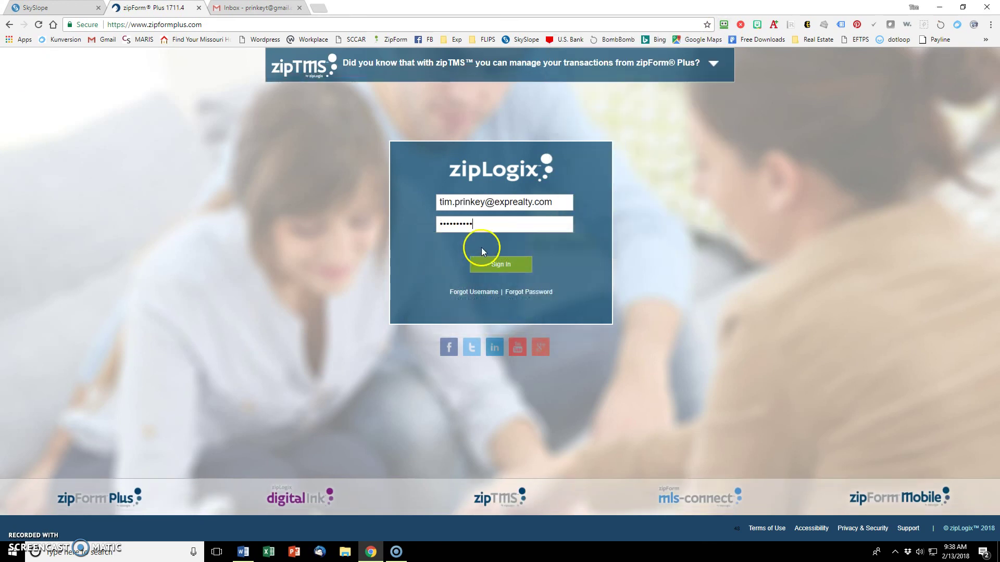
{"action": "left_click", "coordinate": [501, 270]}
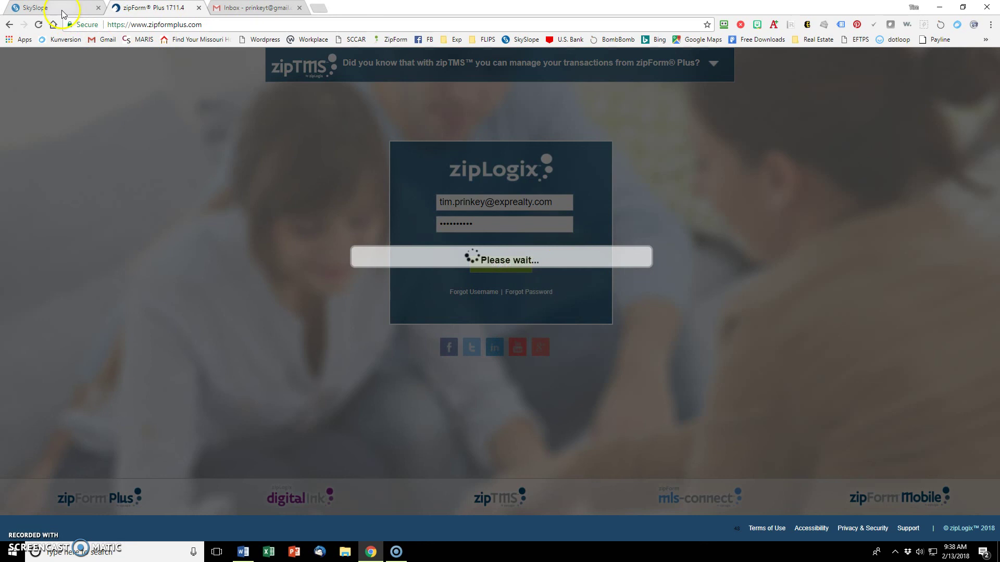
{"action": "left_click", "coordinate": [62, 10]}
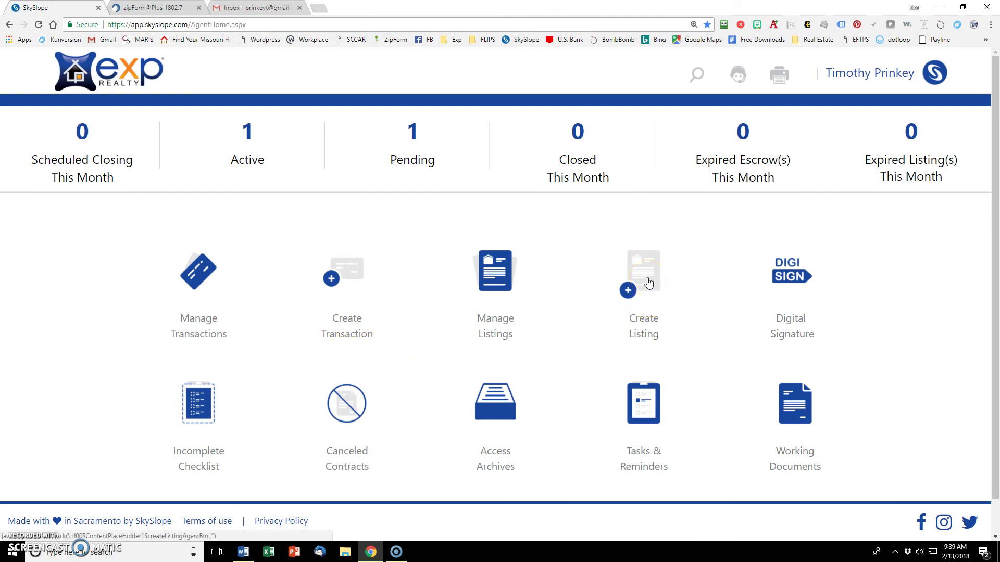
{"action": "left_click", "coordinate": [648, 283]}
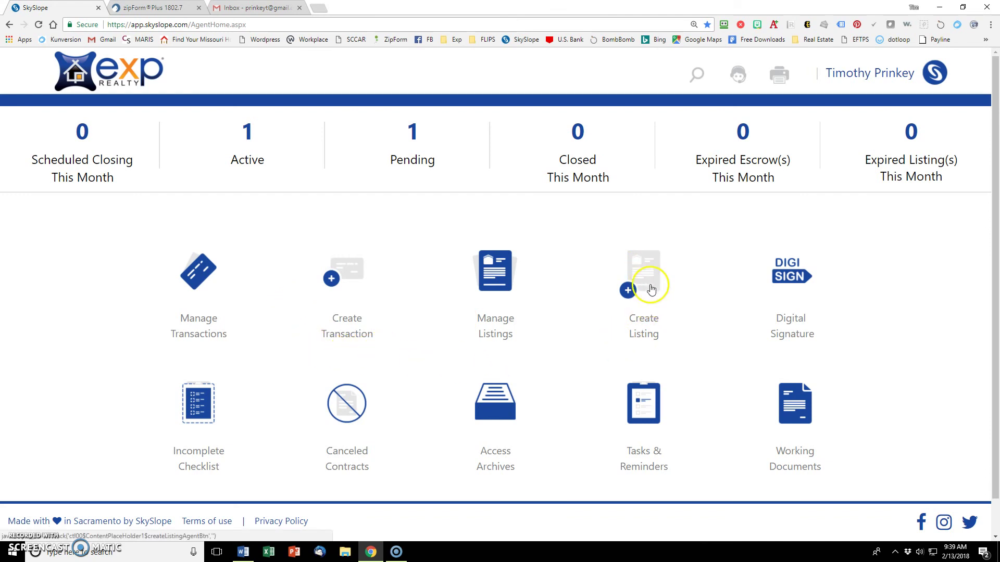
{"action": "left_click", "coordinate": [678, 298]}
{"action": "left_click", "coordinate": [665, 306]}
{"action": "left_click", "coordinate": [640, 265]}
{"action": "left_click", "coordinate": [646, 316]}
{"action": "left_click", "coordinate": [374, 279]}
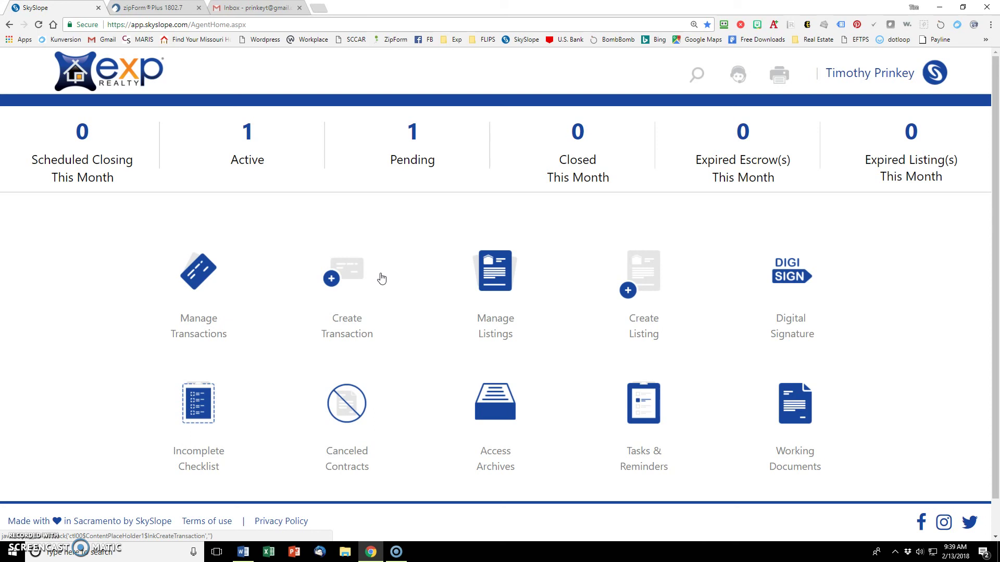
{"action": "left_click", "coordinate": [383, 278]}
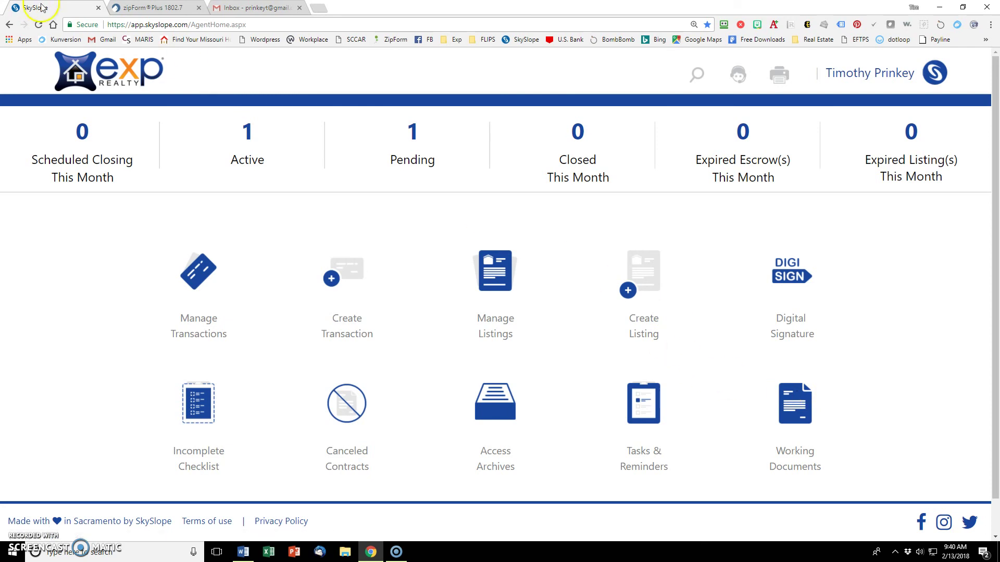
Step: Switch to zipForm Plus and open the Templates page
{"action": "left_click", "coordinate": [142, 11]}
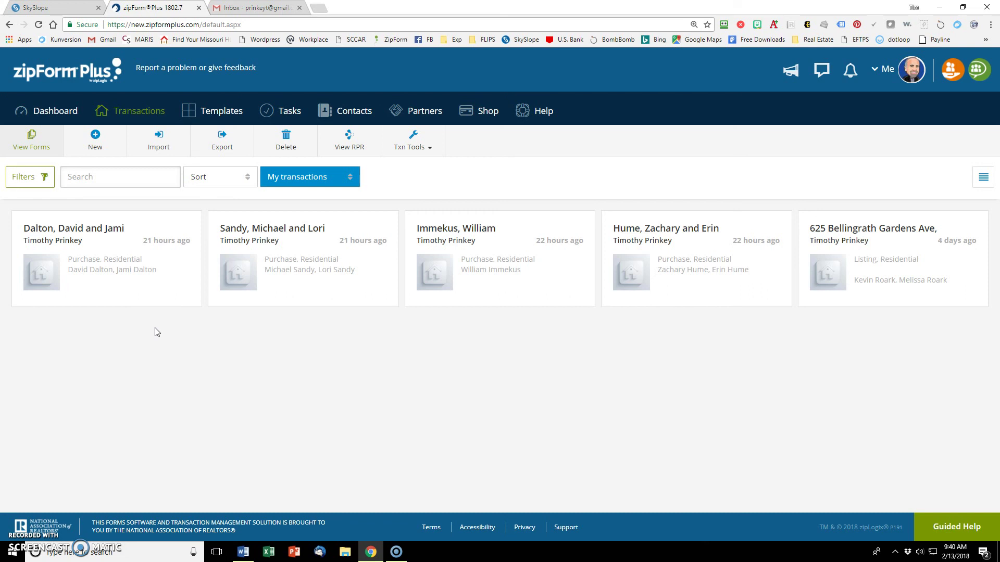
{"action": "left_click", "coordinate": [216, 130]}
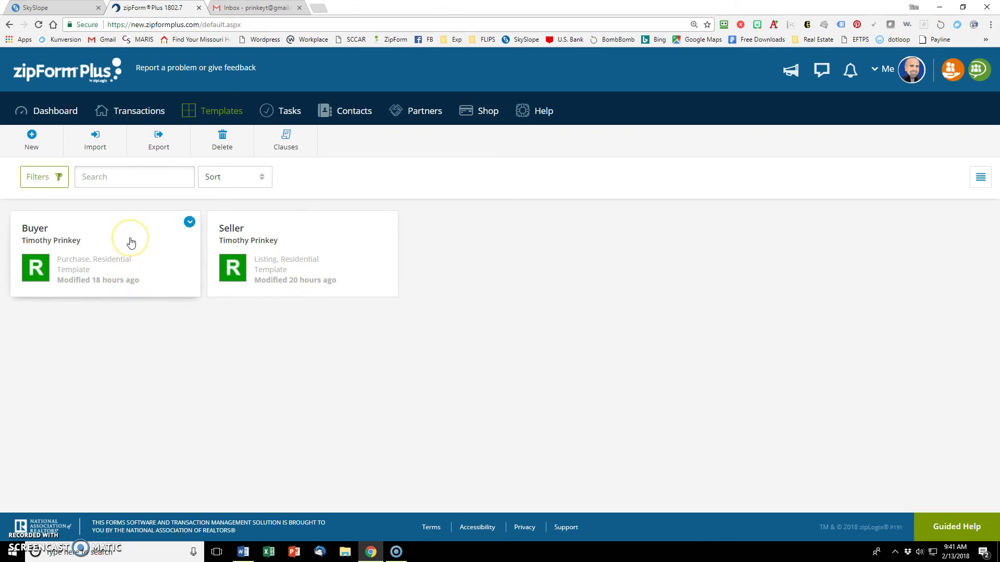
Step: Open the Buyer purchase template and let its forms load
{"action": "left_click", "coordinate": [131, 243]}
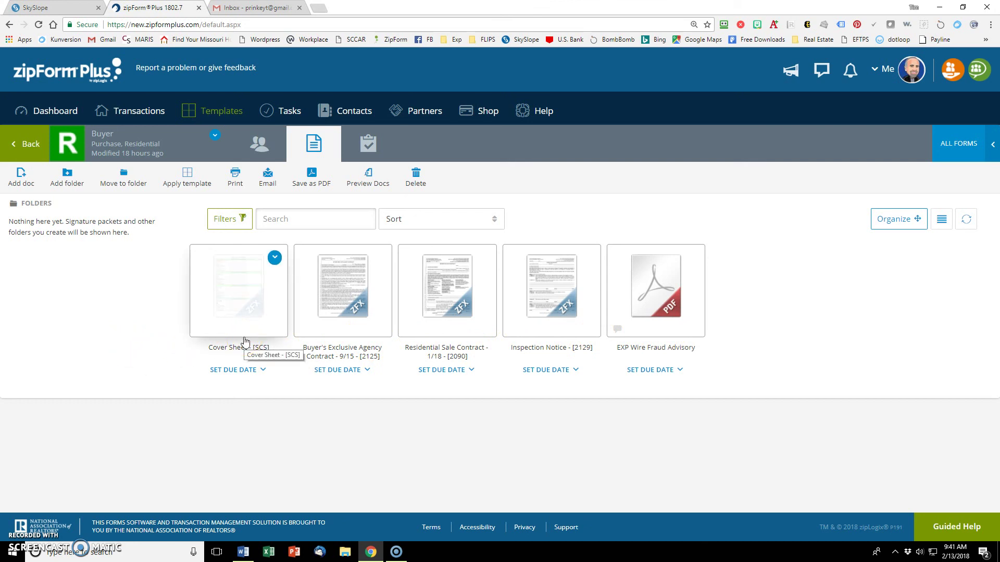
{"action": "left_click", "coordinate": [131, 344]}
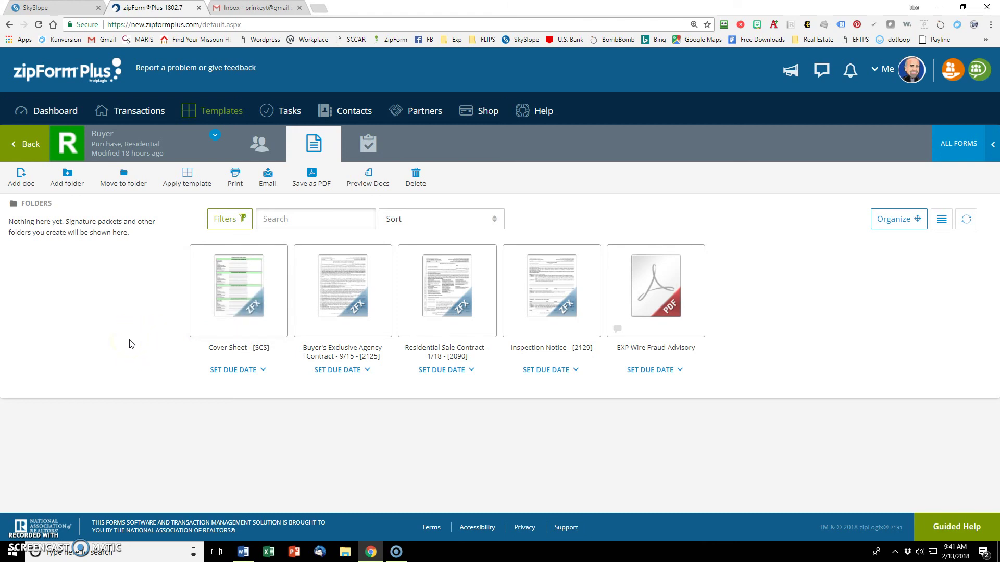
{"action": "left_click", "coordinate": [217, 314]}
{"action": "left_click", "coordinate": [146, 297]}
{"action": "mouse_move", "coordinate": [373, 328]}
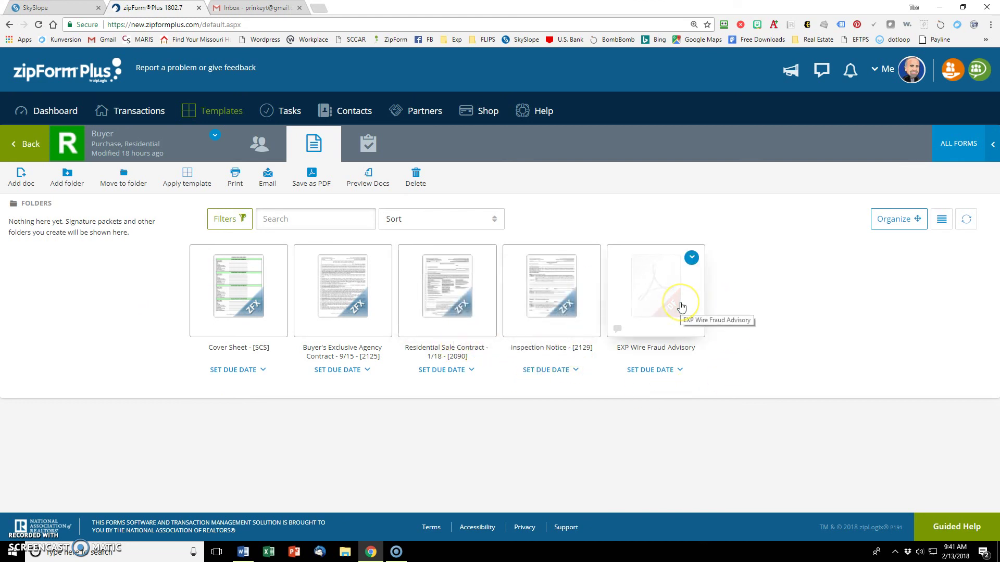
{"action": "left_click", "coordinate": [734, 334]}
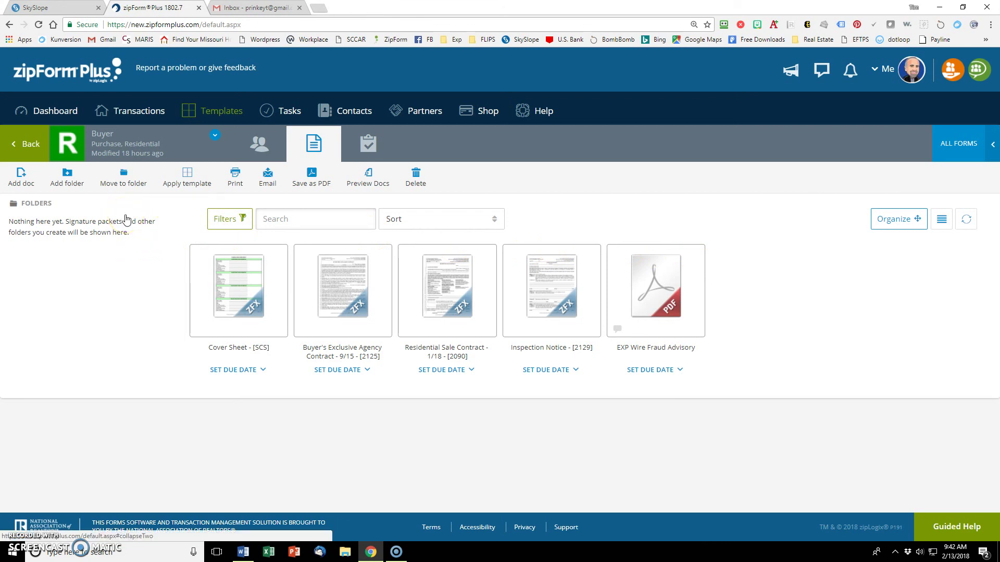
Step: Return to the Templates page and start a new template
{"action": "left_click", "coordinate": [27, 144]}
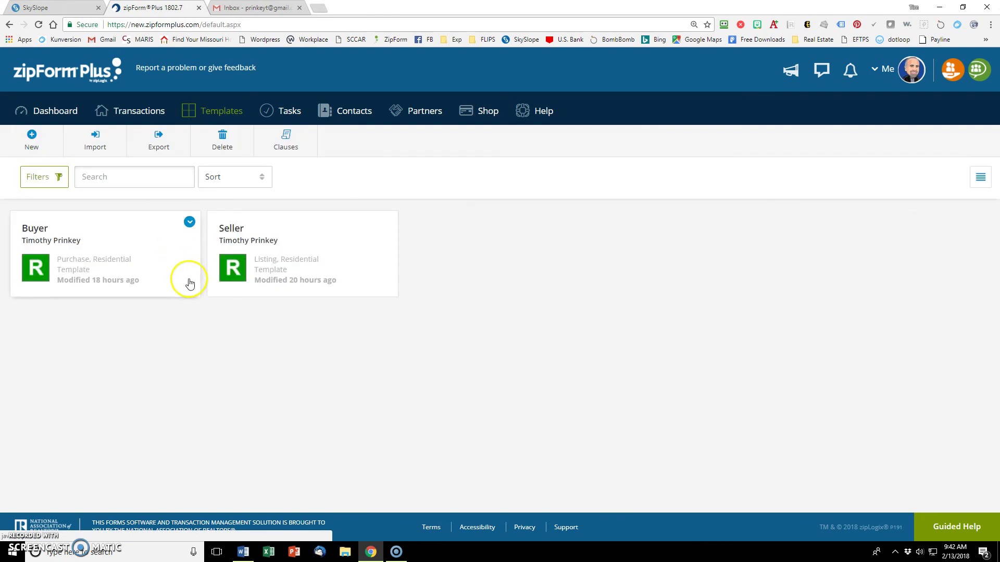
{"action": "left_click", "coordinate": [33, 138]}
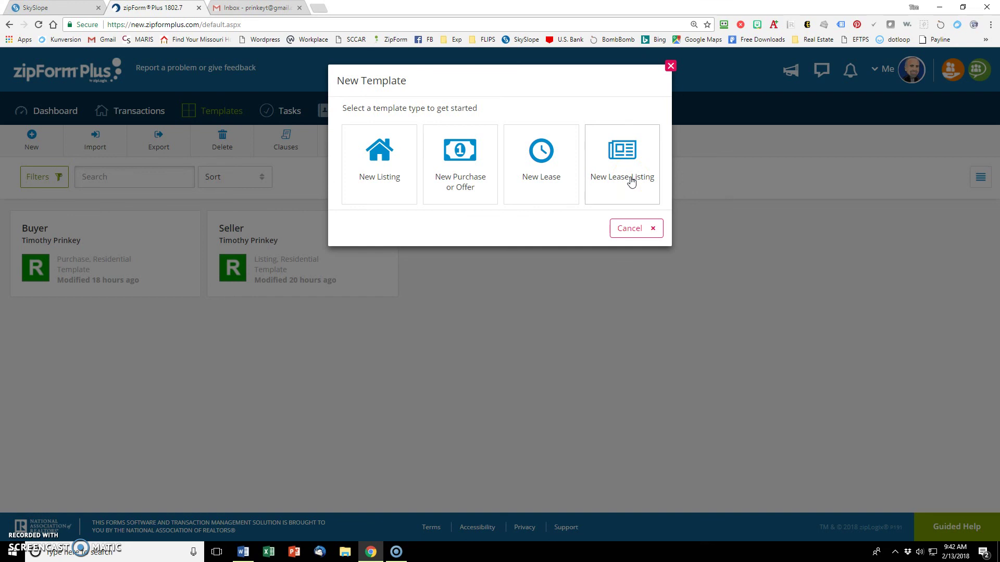
Step: Create and save a Residential Purchase or Offer template named 'Buyer test'
{"action": "left_click", "coordinate": [459, 159]}
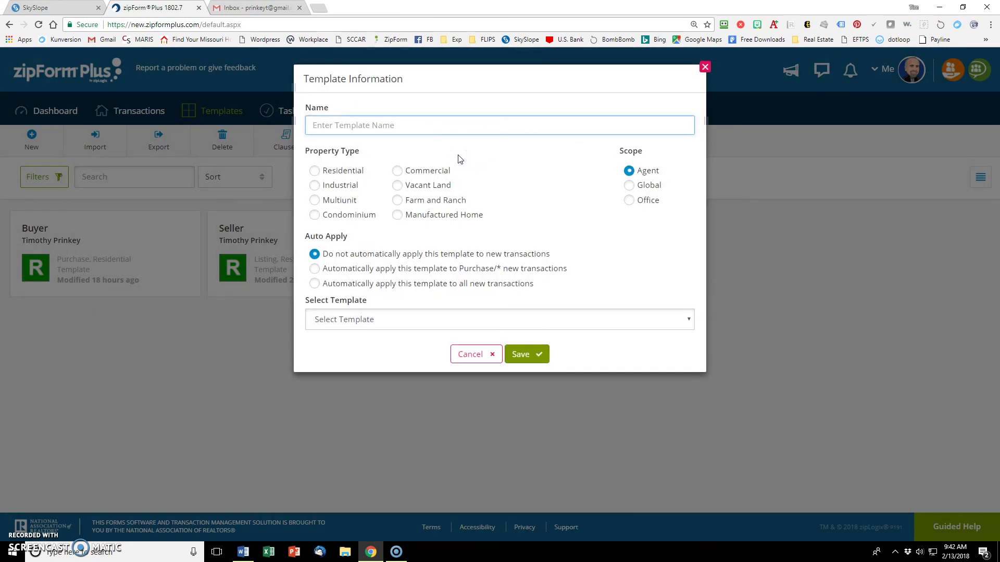
{"action": "left_click", "coordinate": [391, 127]}
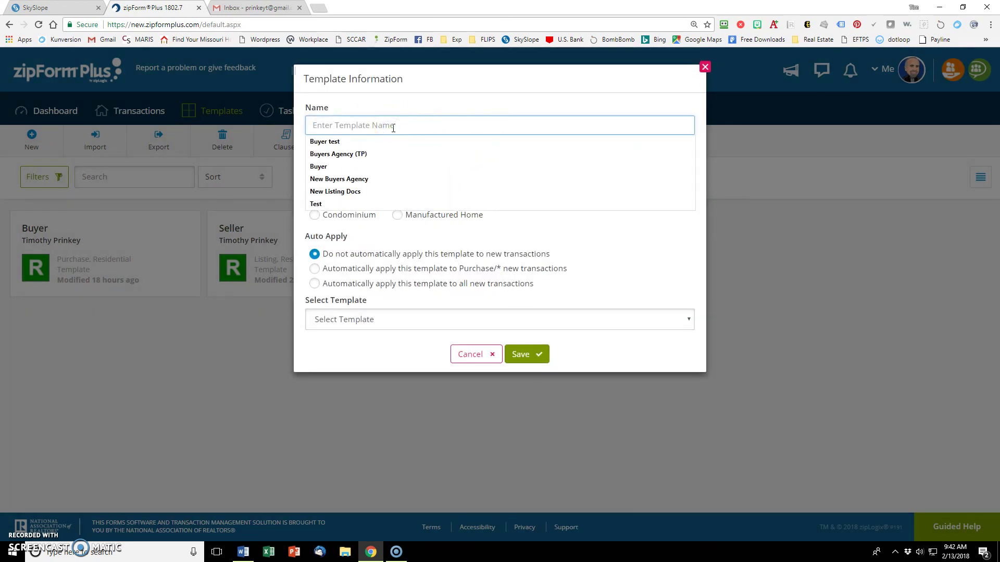
{"action": "left_click", "coordinate": [323, 142]}
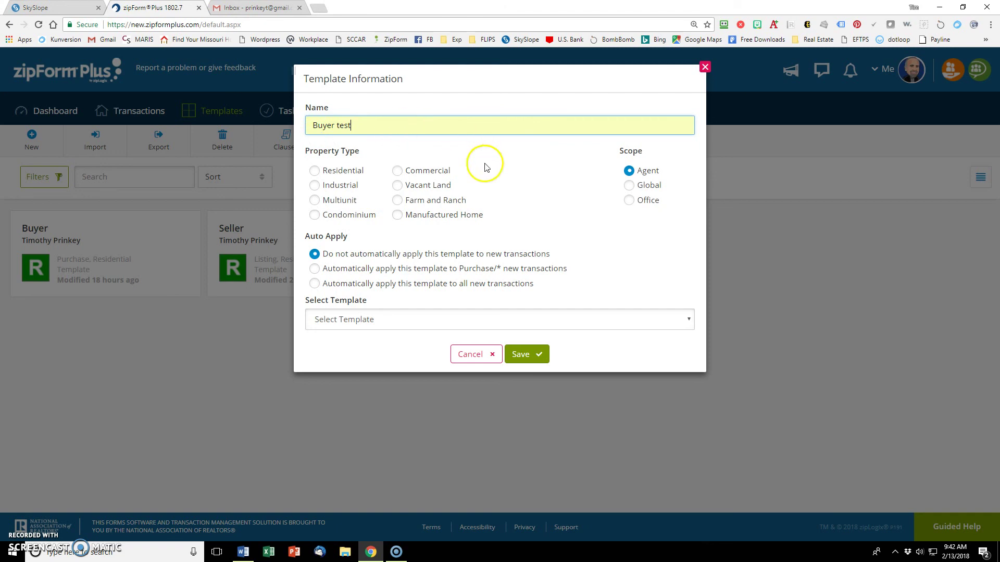
{"action": "left_click", "coordinate": [314, 172]}
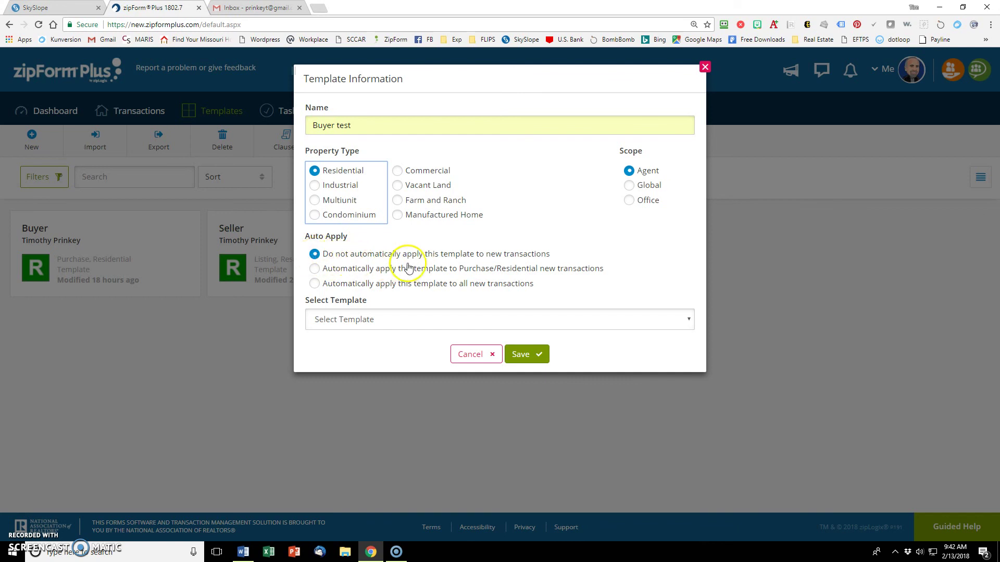
{"action": "left_click", "coordinate": [466, 256]}
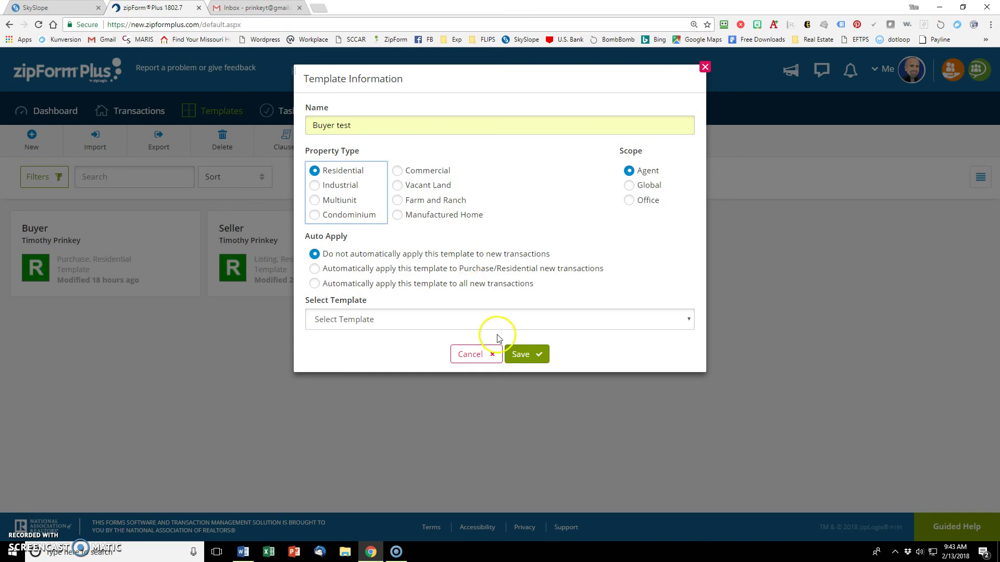
{"action": "left_click", "coordinate": [521, 353]}
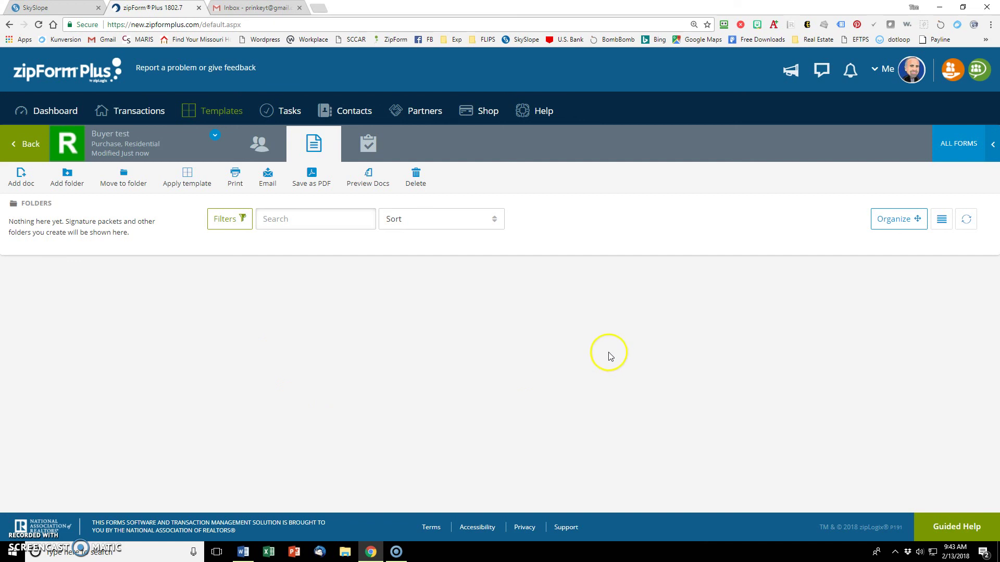
{"action": "left_click", "coordinate": [22, 177]}
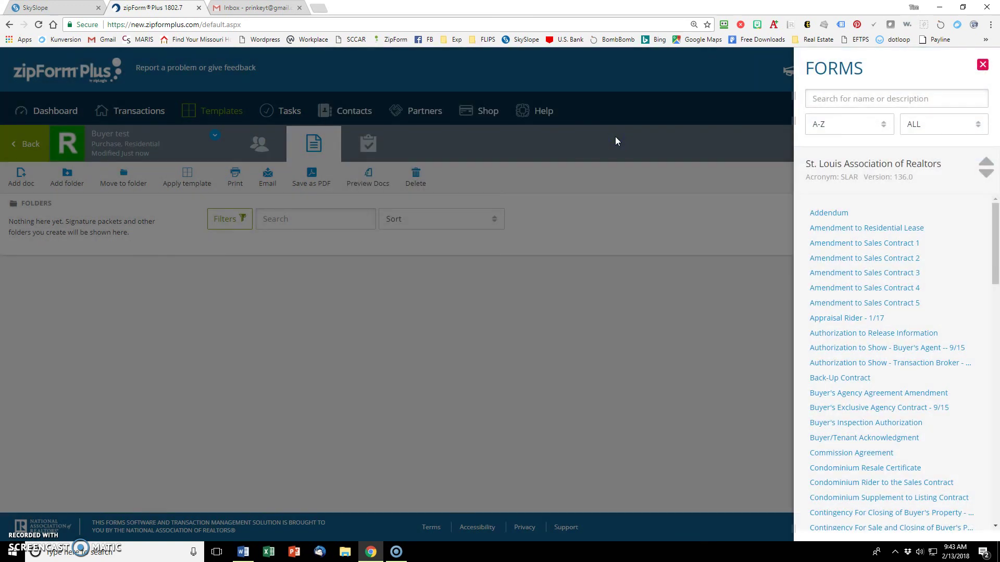
{"action": "left_click", "coordinate": [883, 164]}
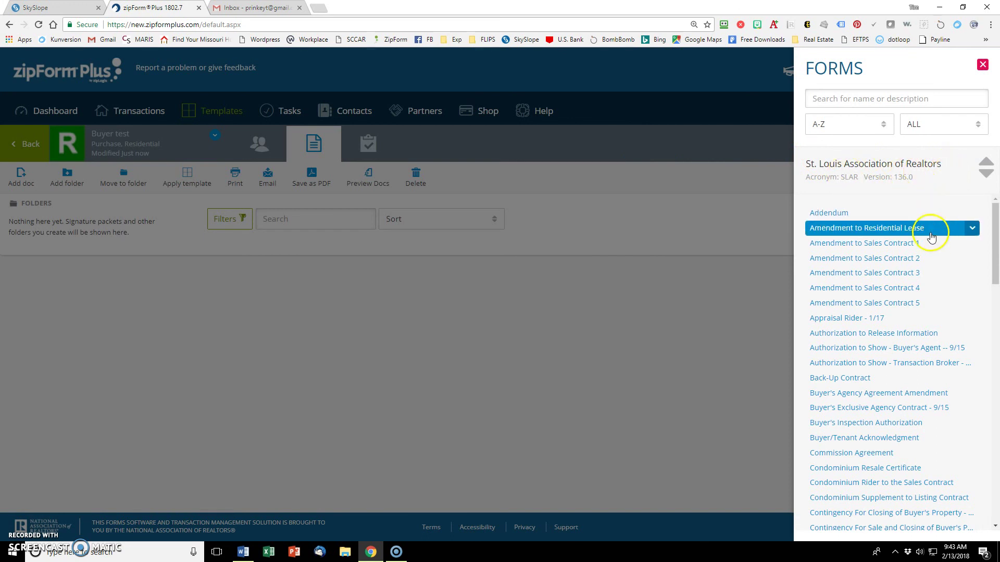
{"action": "left_click_drag", "start_coordinate": [993, 215], "coordinate": [967, 197]}
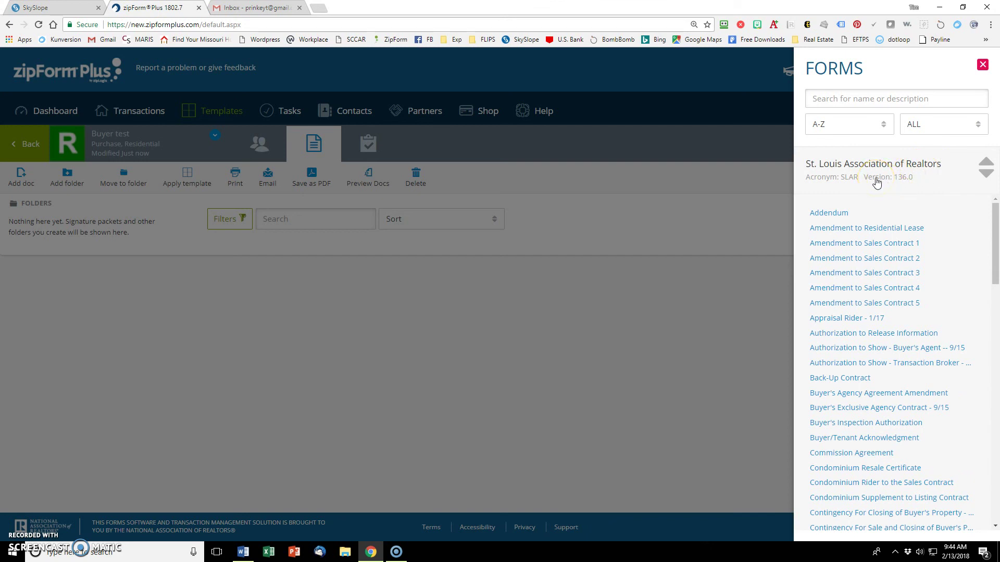
{"action": "left_click", "coordinate": [913, 175]}
Step: Select the St. Louis Association of Realtors [SLAR] form library, then close the forms panel
{"action": "left_click", "coordinate": [985, 166]}
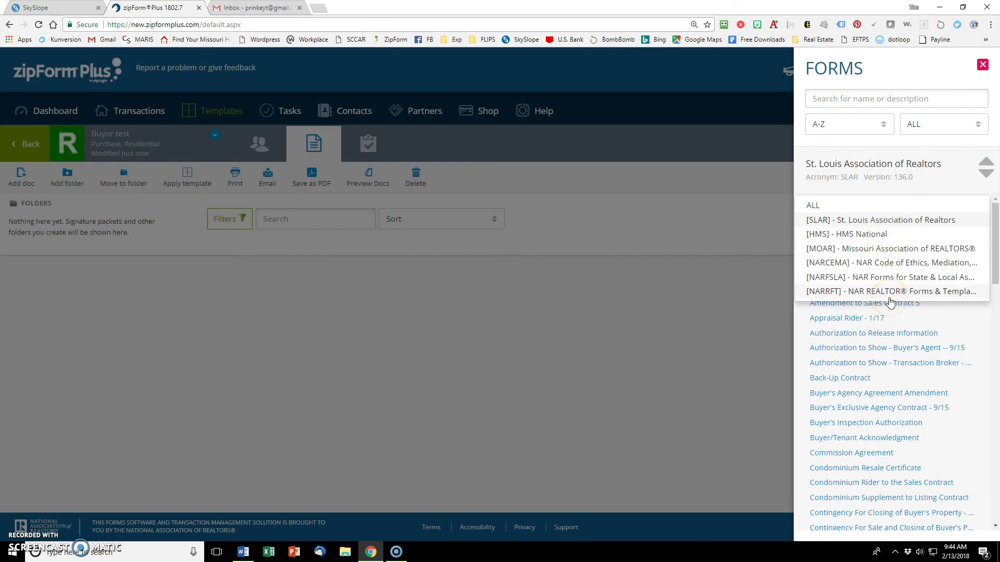
{"action": "left_click", "coordinate": [873, 223]}
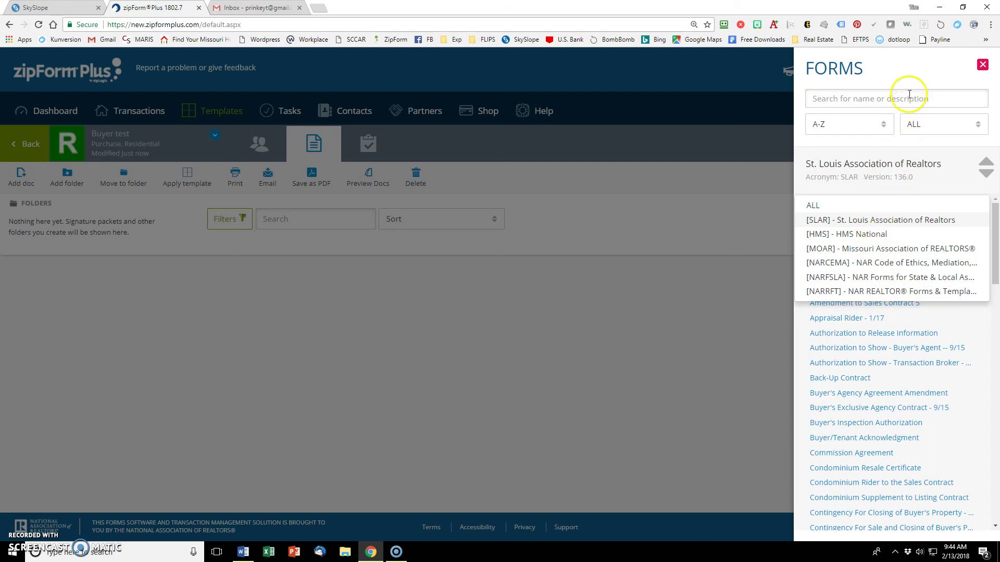
{"action": "left_click", "coordinate": [904, 71]}
{"action": "left_click", "coordinate": [748, 280]}
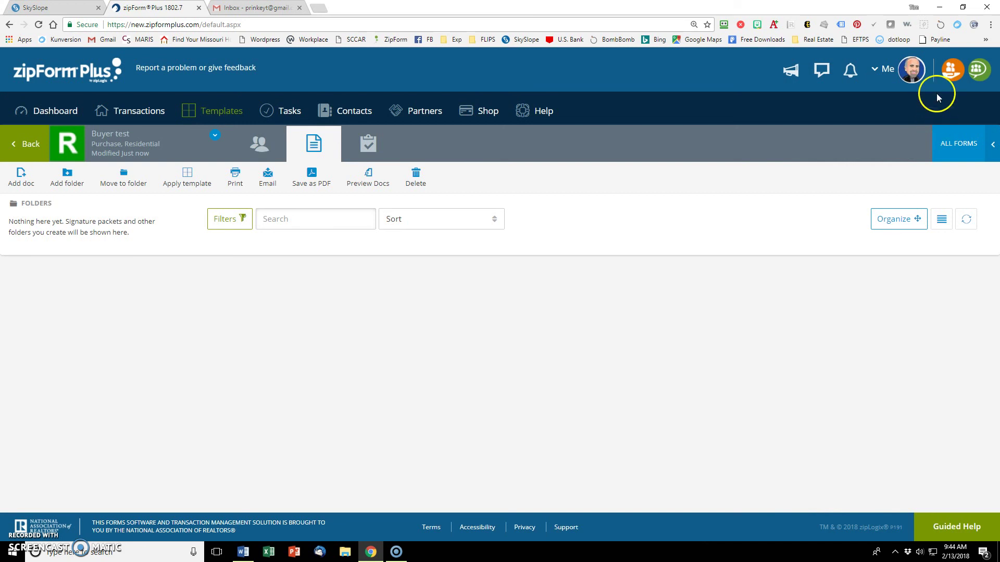
Step: Open the account profile settings from the avatar menu
{"action": "left_click", "coordinate": [915, 70]}
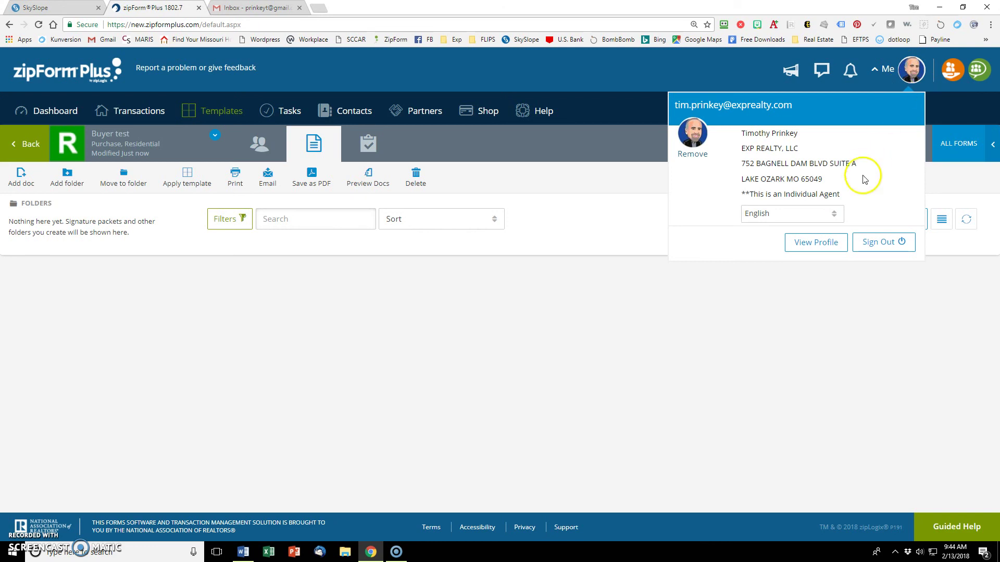
{"action": "left_click", "coordinate": [828, 247]}
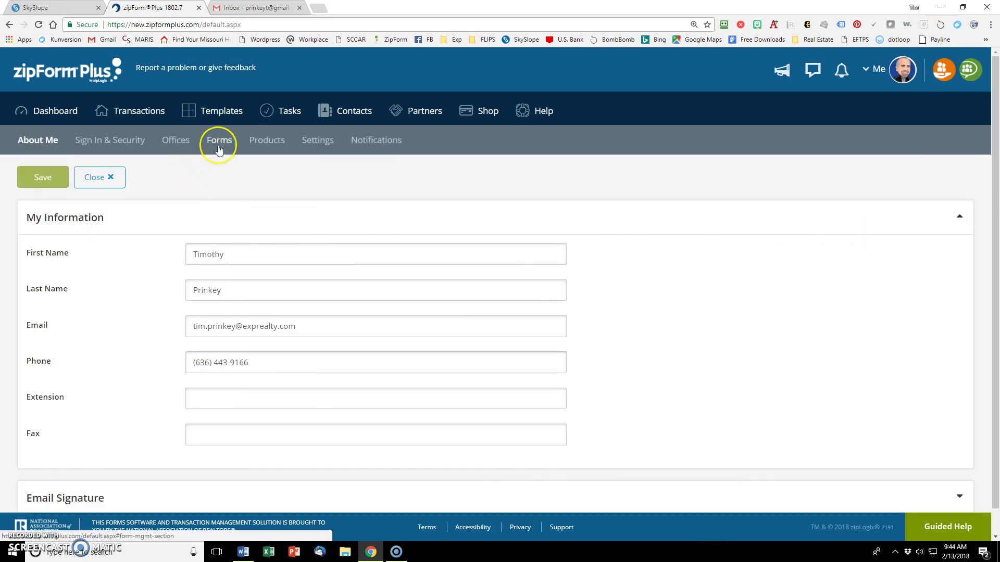
Step: Move the St. Louis Association of Realtors library to the top of the library order
{"action": "left_click", "coordinate": [219, 142]}
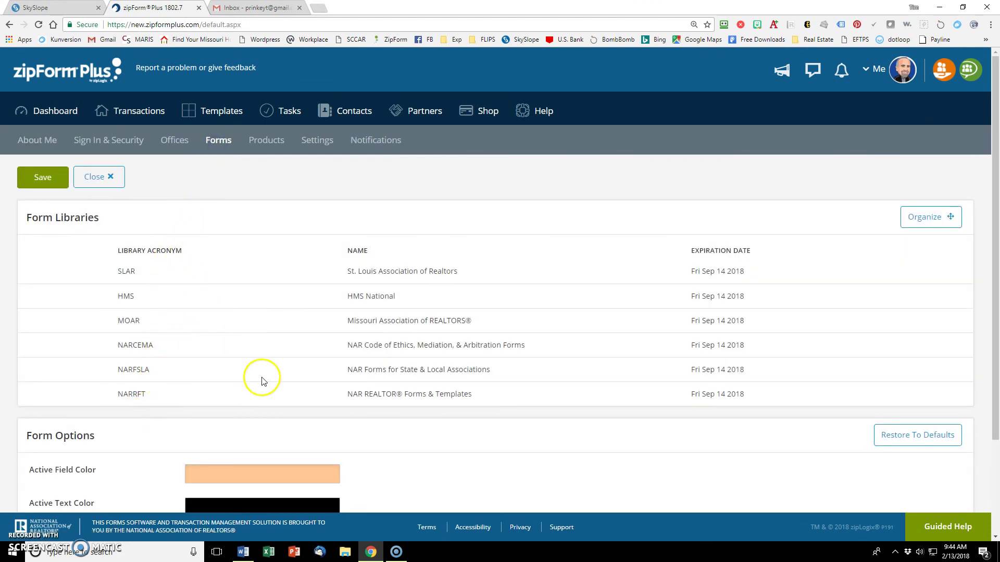
{"action": "left_click", "coordinate": [942, 217]}
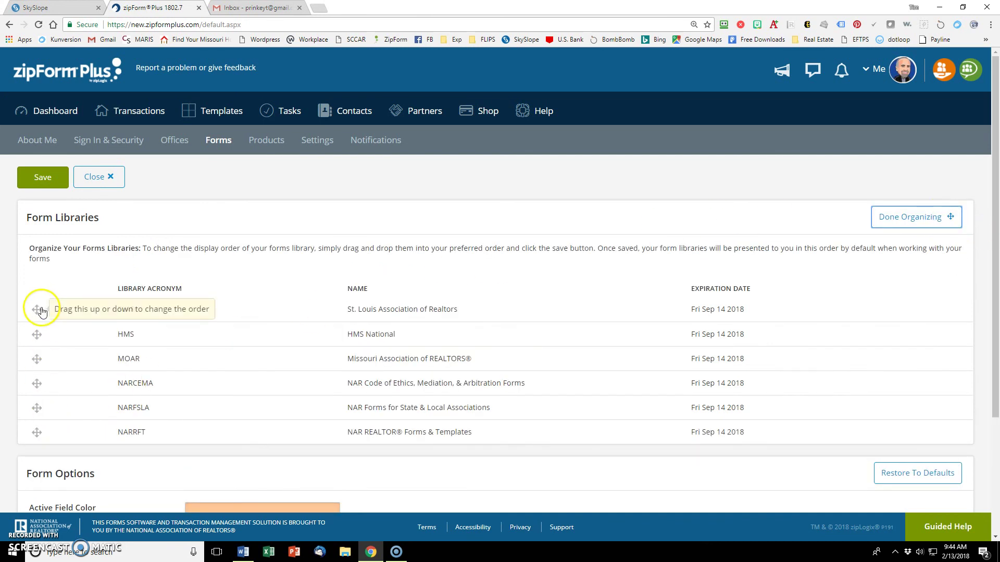
{"action": "left_click_drag", "start_coordinate": [37, 310], "coordinate": [55, 301]}
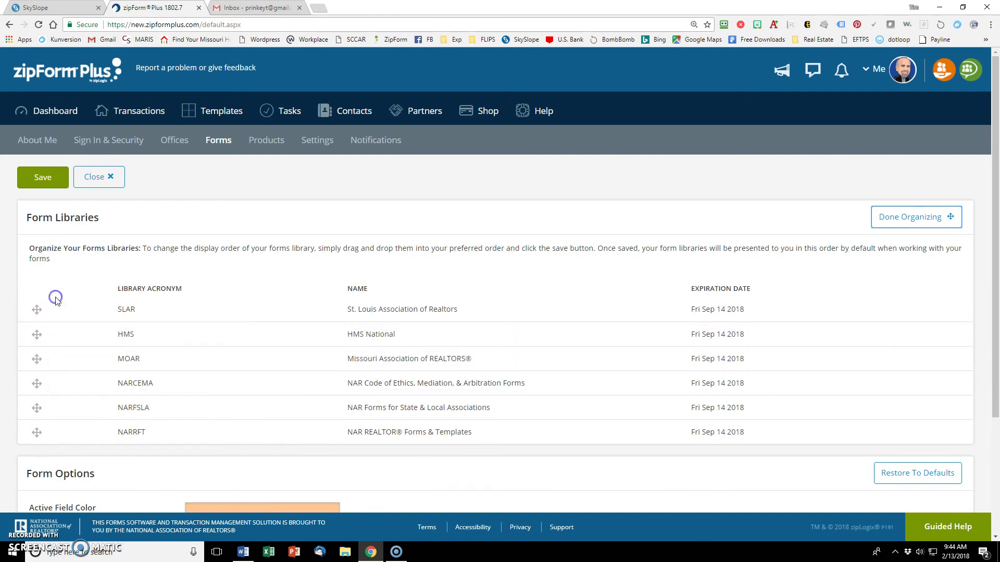
{"action": "left_click", "coordinate": [891, 218]}
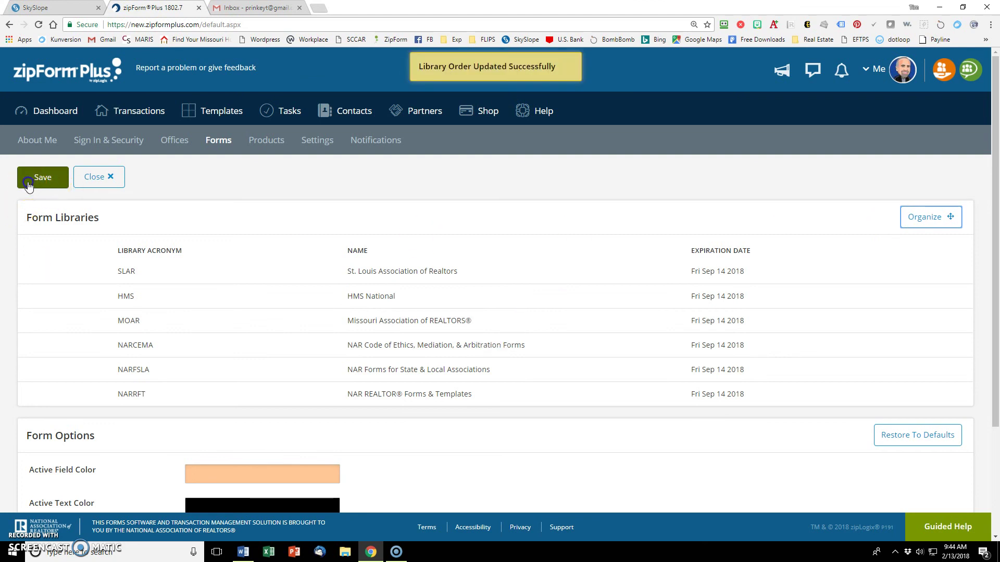
{"action": "left_click", "coordinate": [87, 180]}
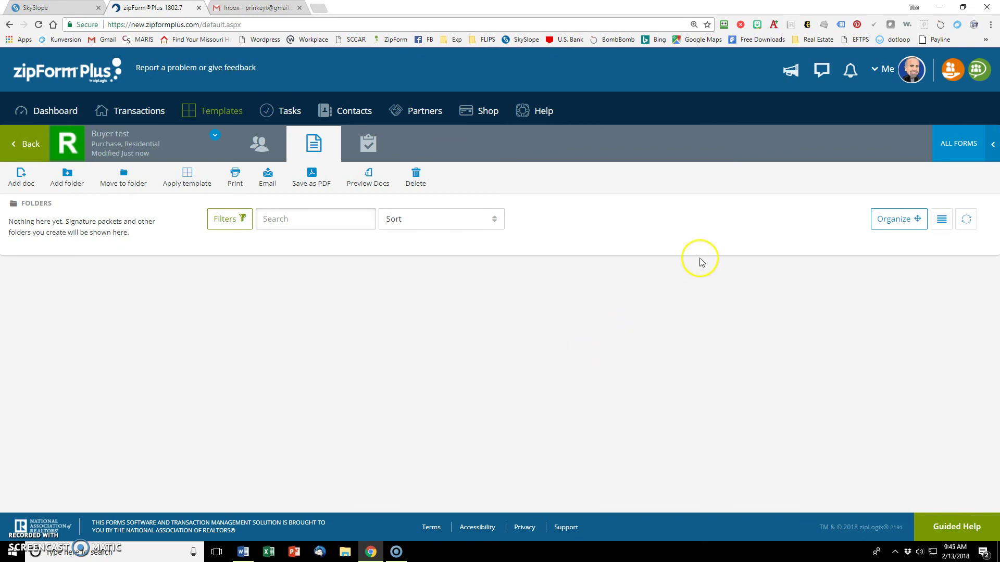
Step: Add the Cover Sheet and Buyer's Exclusive Agency Contract forms to the template
{"action": "left_click", "coordinate": [21, 177]}
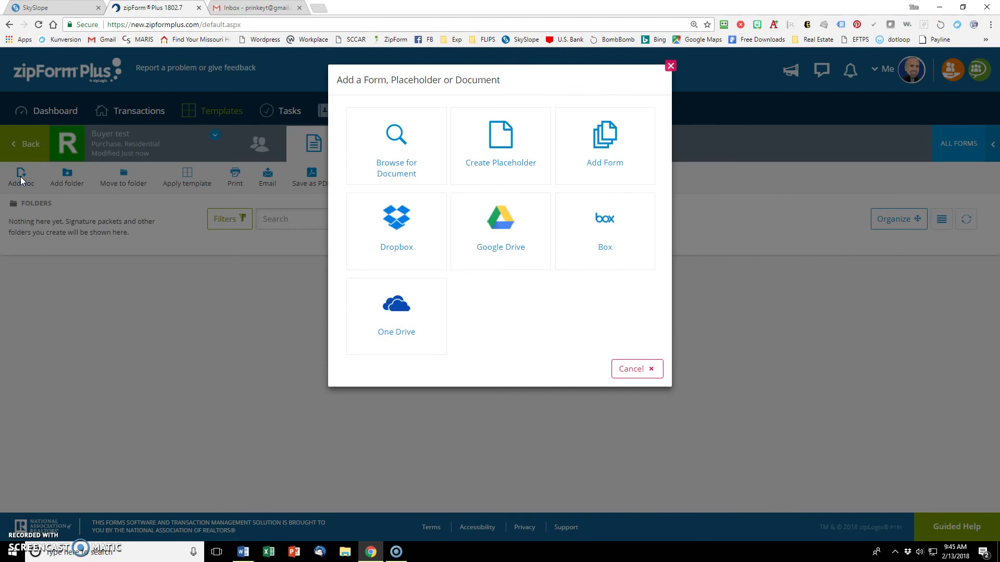
{"action": "left_click", "coordinate": [585, 147]}
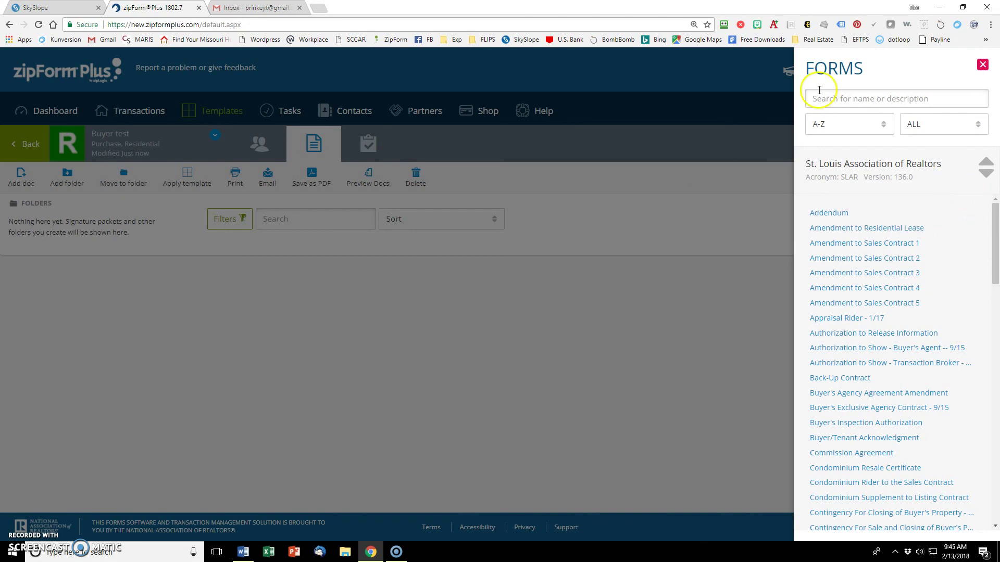
{"action": "left_click", "coordinate": [837, 99]}
{"action": "type", "text": "cover"}
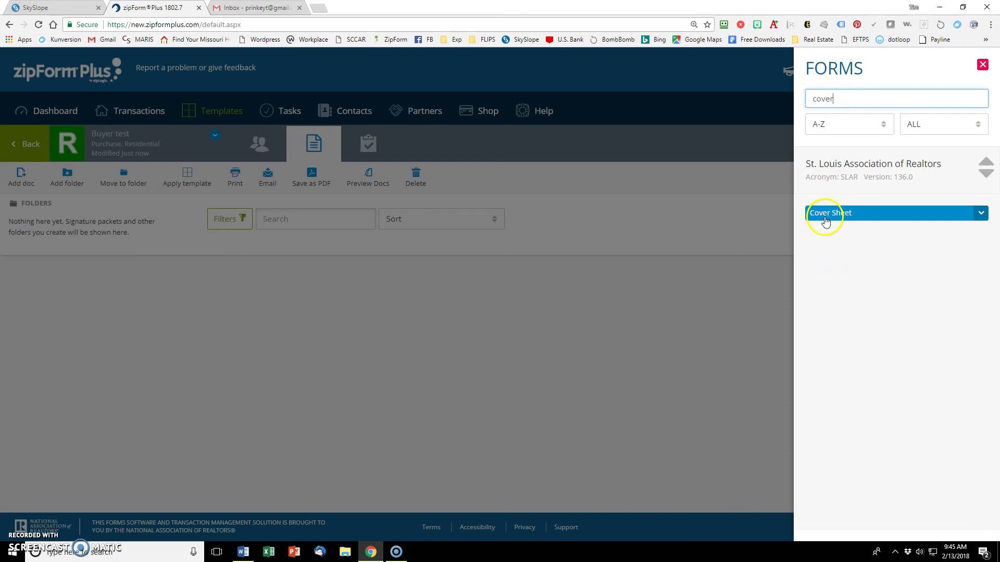
{"action": "left_click", "coordinate": [824, 215]}
{"action": "double_click", "coordinate": [843, 98]}
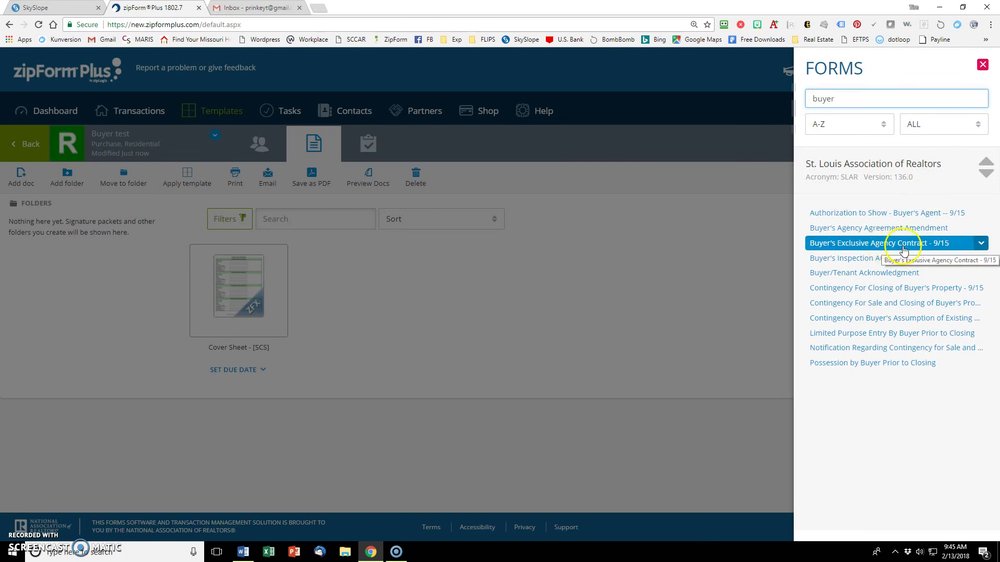
{"action": "left_click", "coordinate": [905, 245]}
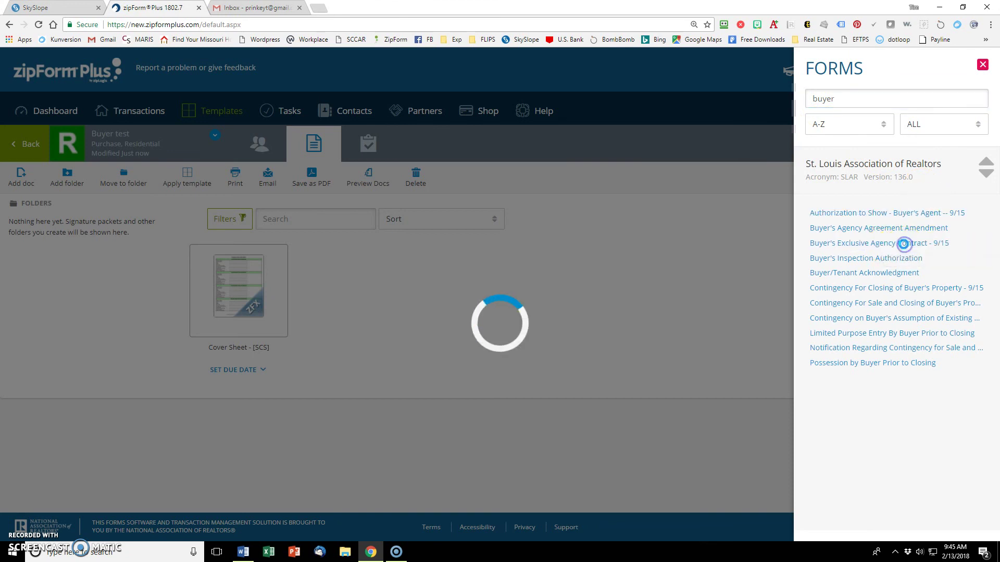
Step: Add the Residential Sale Contract and Inspection Notice forms
{"action": "double_click", "coordinate": [844, 101]}
{"action": "key", "text": "BackSpace"}
{"action": "type", "text": "reside"}
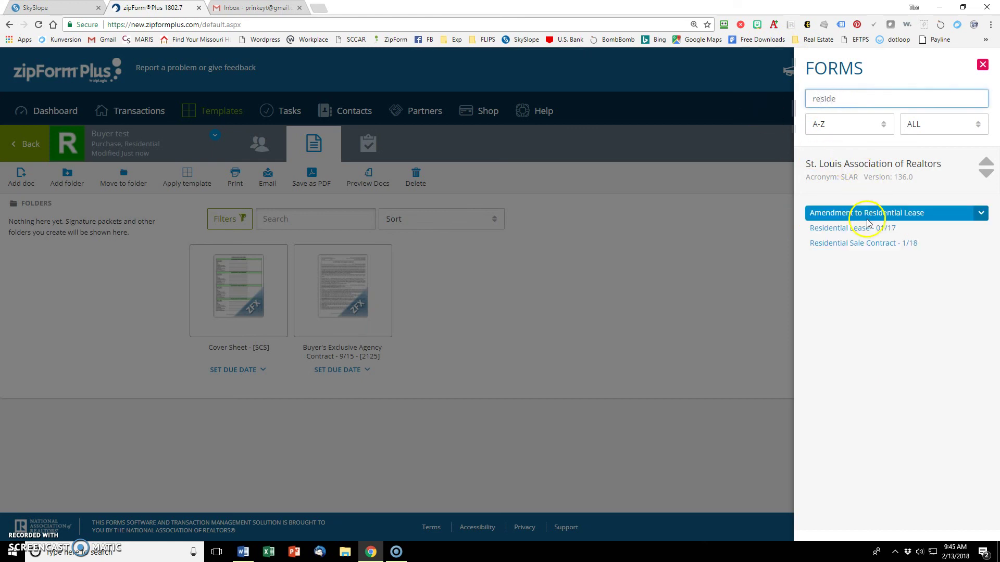
{"action": "left_click", "coordinate": [853, 243]}
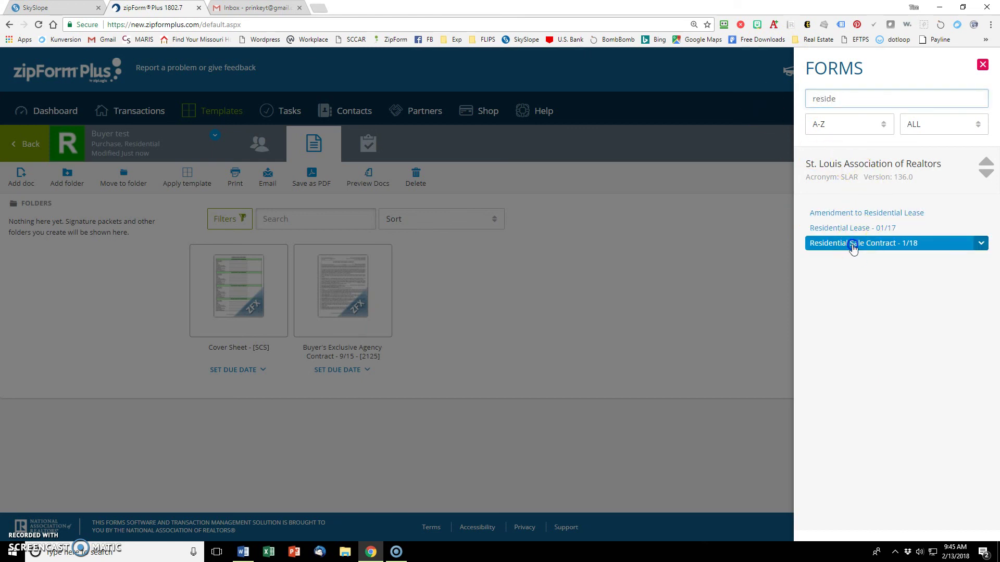
{"action": "left_click", "coordinate": [854, 101]}
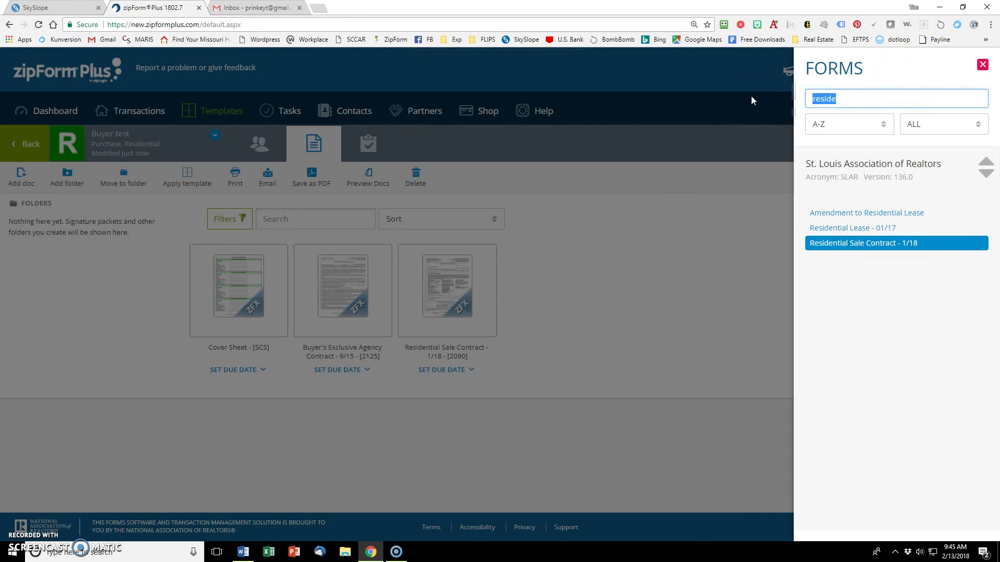
{"action": "type", "text": "insp"}
{"action": "left_click", "coordinate": [850, 227]}
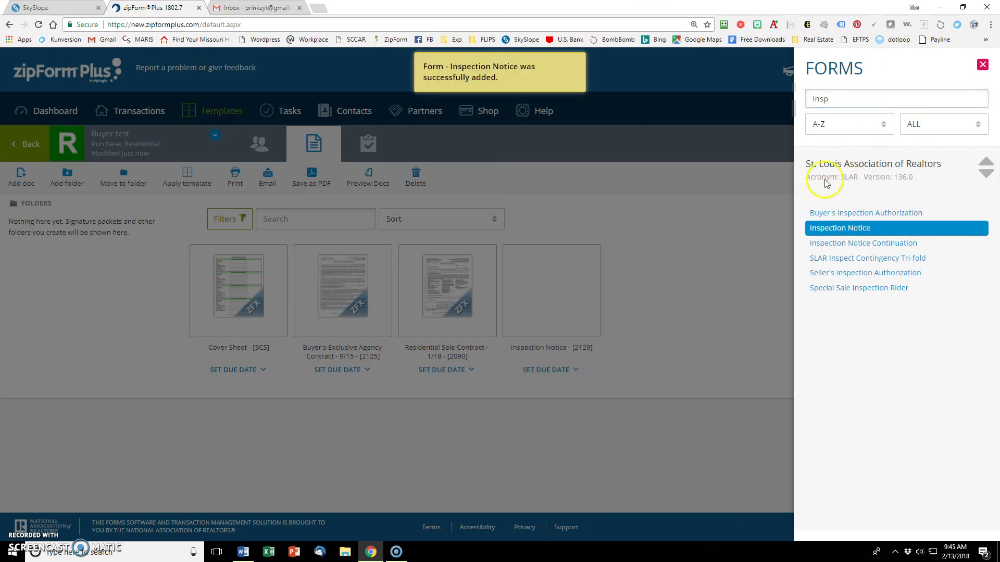
Step: Clear the form search, review the full form list, and close the forms panel
{"action": "left_click", "coordinate": [842, 98]}
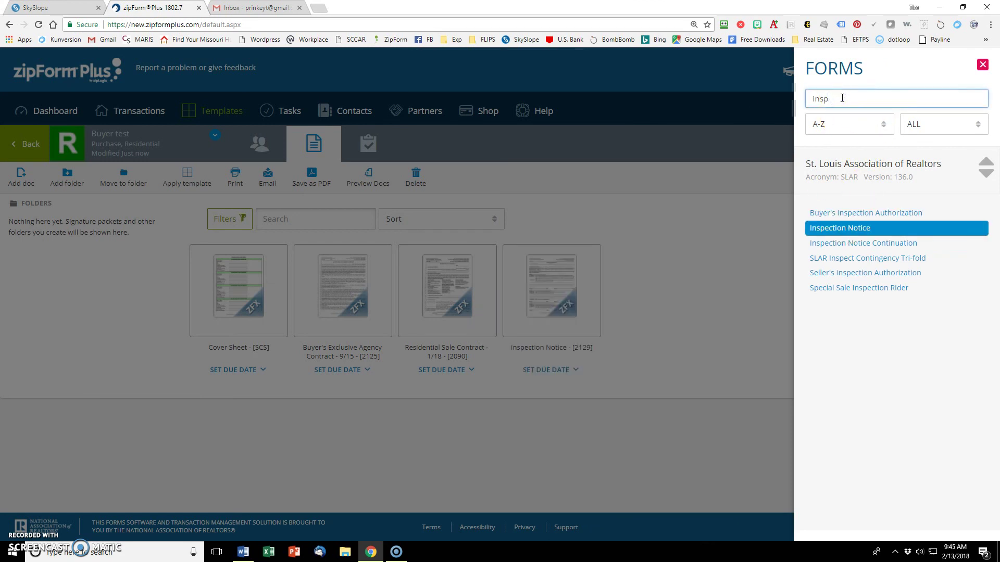
{"action": "left_click", "coordinate": [847, 99]}
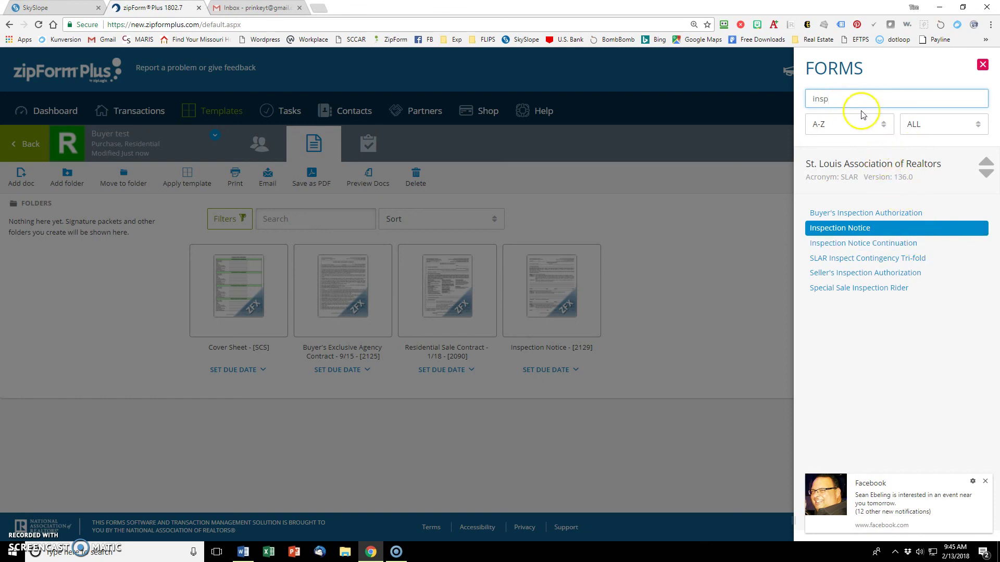
{"action": "left_click_drag", "start_coordinate": [831, 97], "coordinate": [779, 109]}
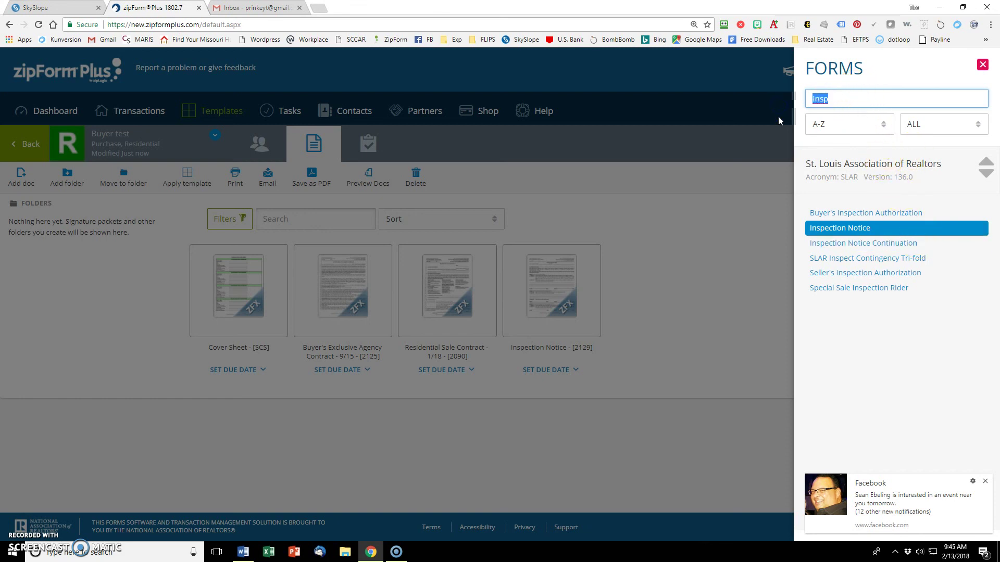
{"action": "key", "text": "BackSpace"}
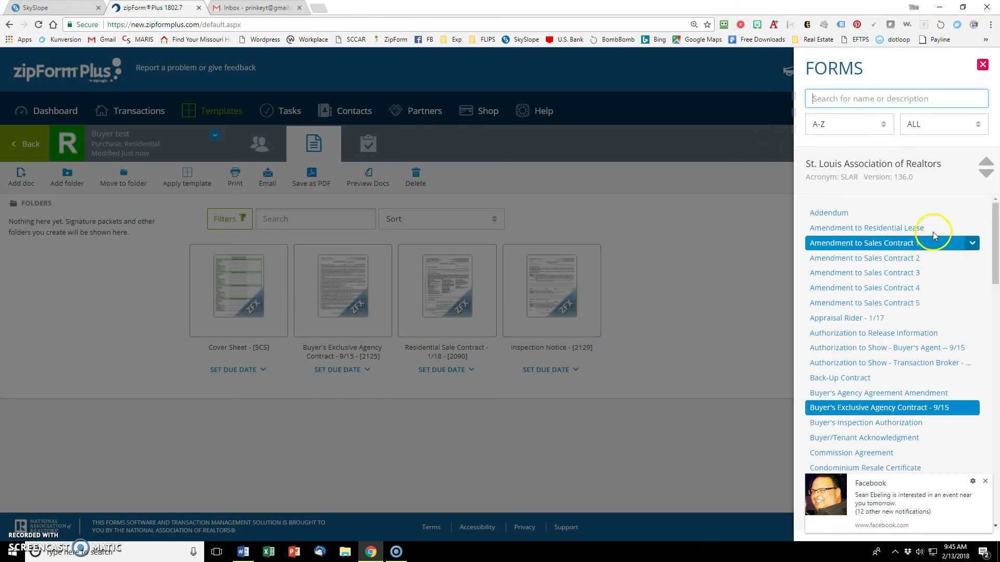
{"action": "scroll", "coordinate": [929, 239], "scroll_direction": "down", "scroll_amount": 6}
{"action": "scroll", "coordinate": [932, 253], "scroll_direction": "down", "scroll_amount": 15}
{"action": "scroll", "coordinate": [918, 265], "scroll_direction": "up", "scroll_amount": 15}
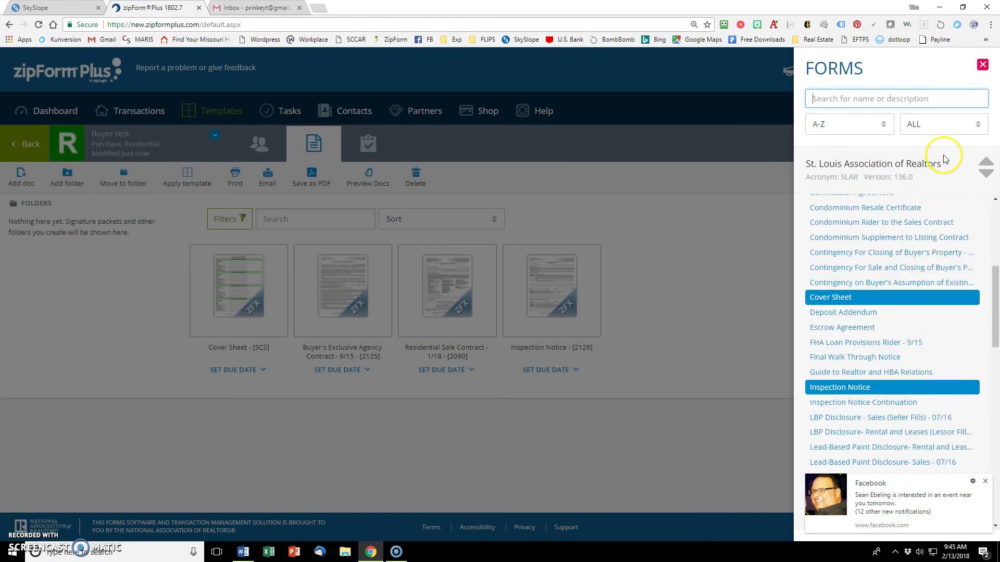
{"action": "left_click", "coordinate": [698, 243]}
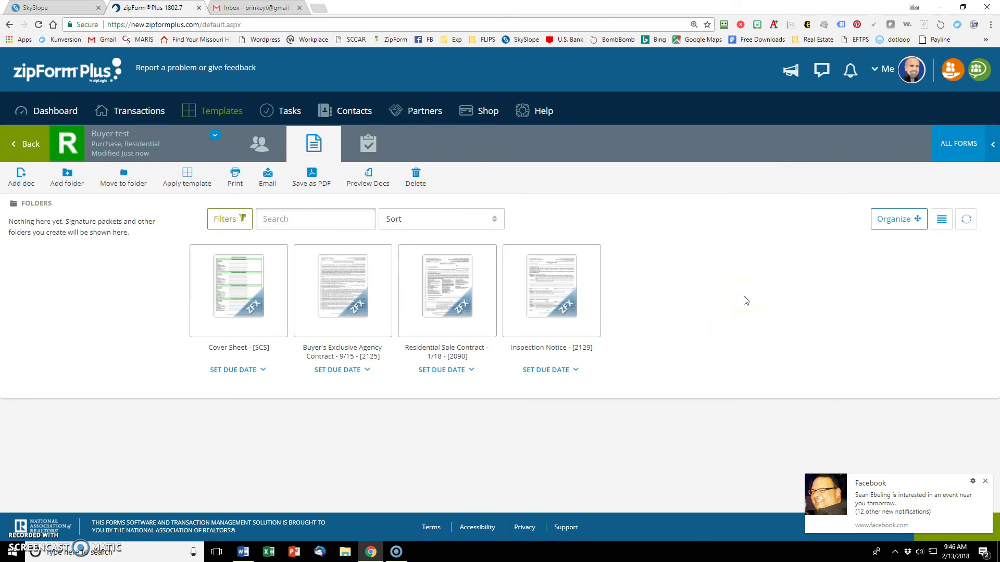
Step: Upload EXP Wire Fraud Advisory.pdf from the computer as a fifth document in Buyer test
{"action": "left_click", "coordinate": [22, 178]}
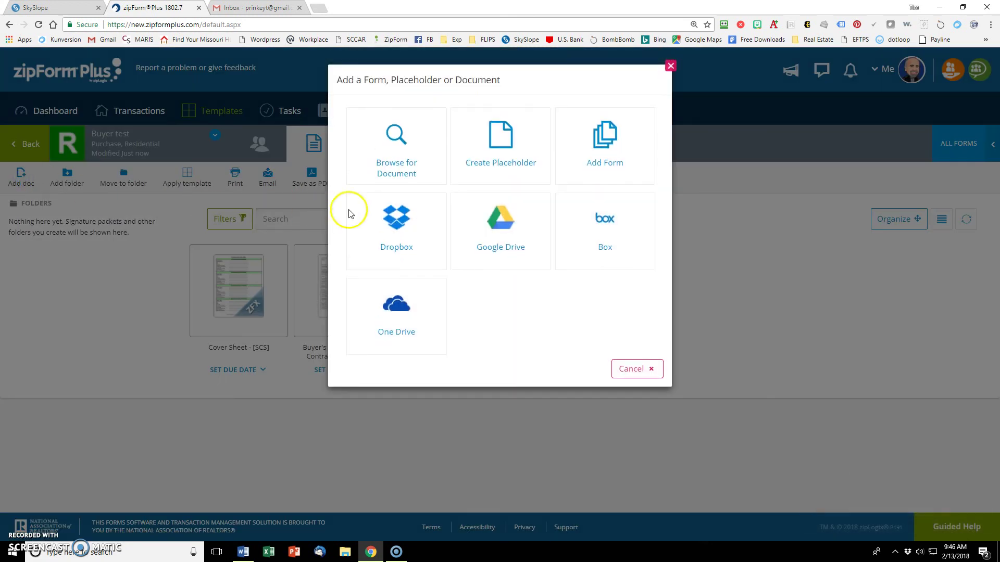
{"action": "left_click", "coordinate": [403, 139]}
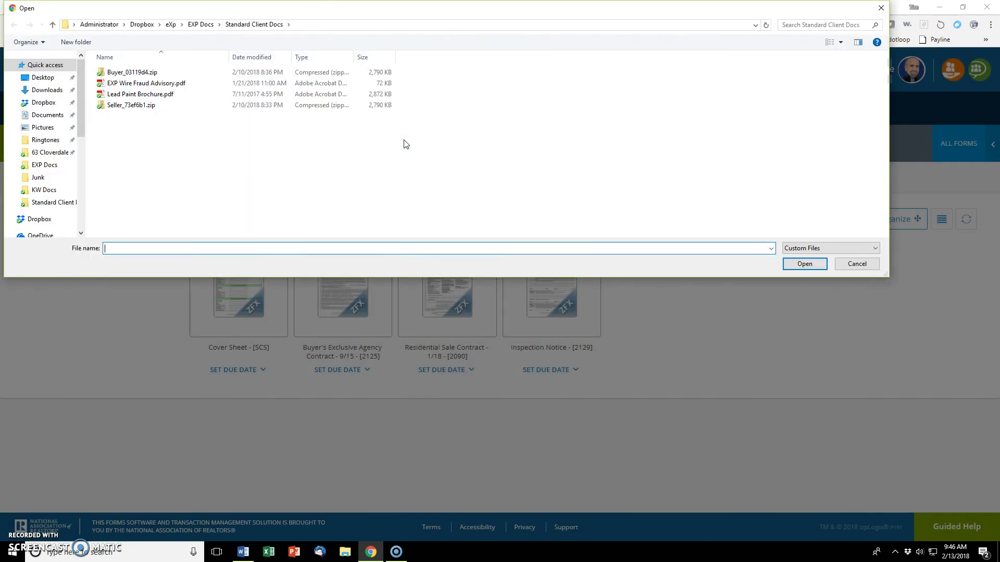
{"action": "left_click", "coordinate": [148, 85]}
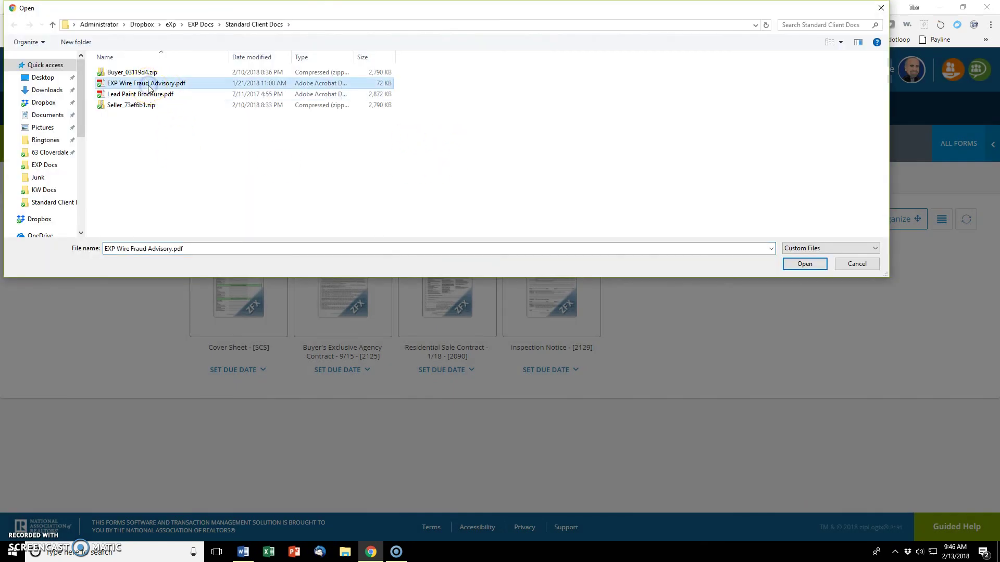
{"action": "left_click", "coordinate": [806, 262]}
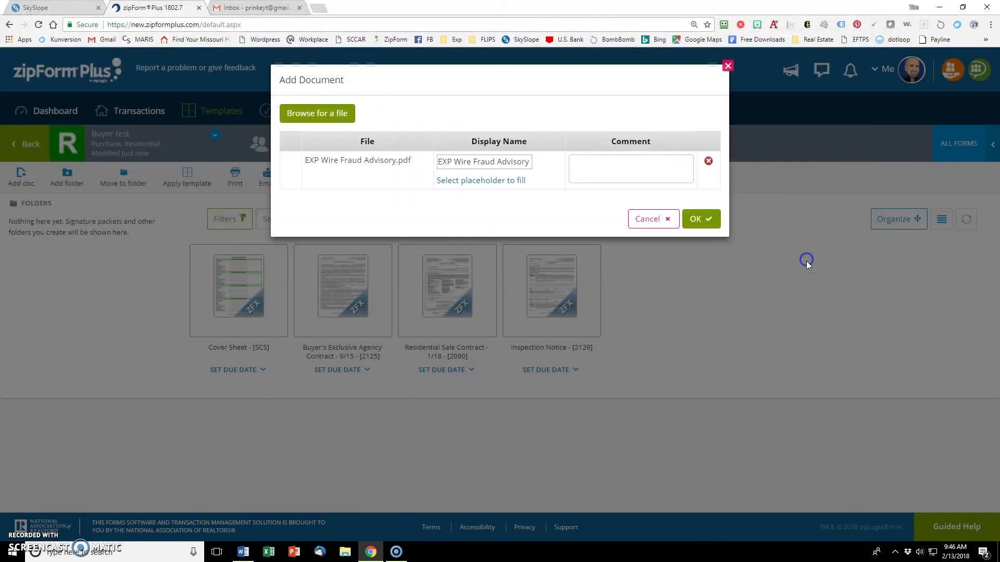
{"action": "left_click", "coordinate": [699, 219]}
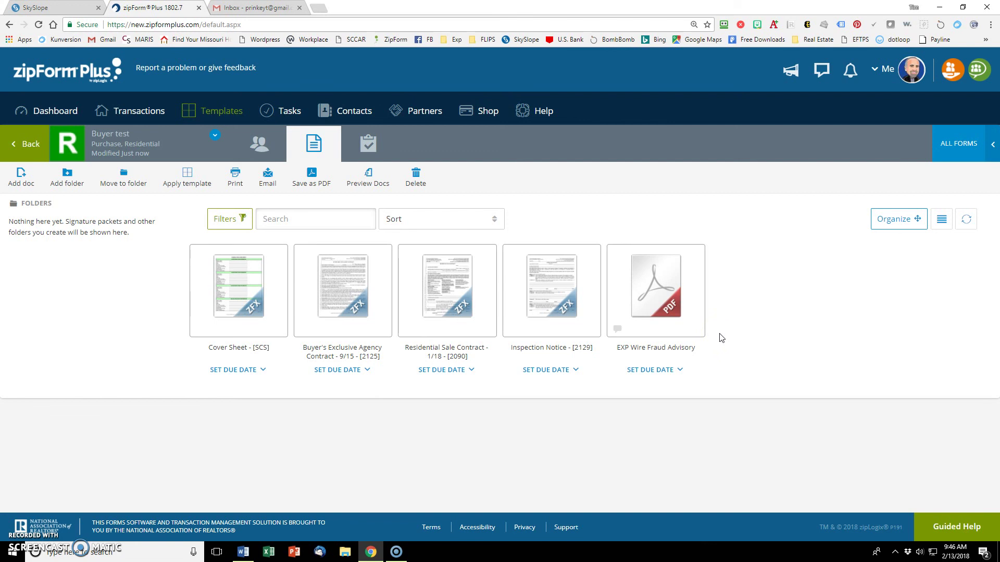
Step: Leave Buyer test and open the original Buyer template from the Templates list
{"action": "left_click", "coordinate": [16, 144]}
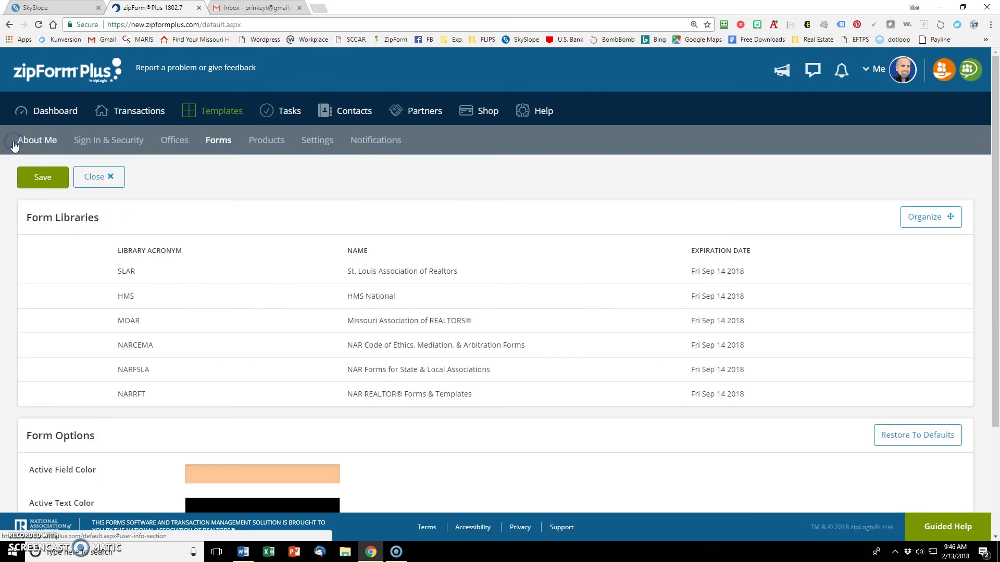
{"action": "left_click", "coordinate": [204, 121]}
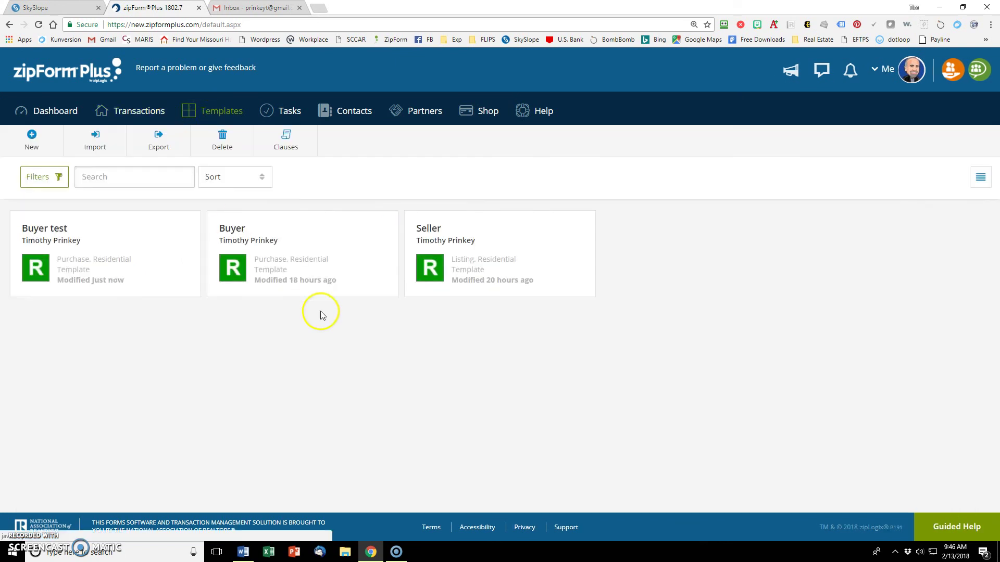
{"action": "left_click", "coordinate": [309, 246]}
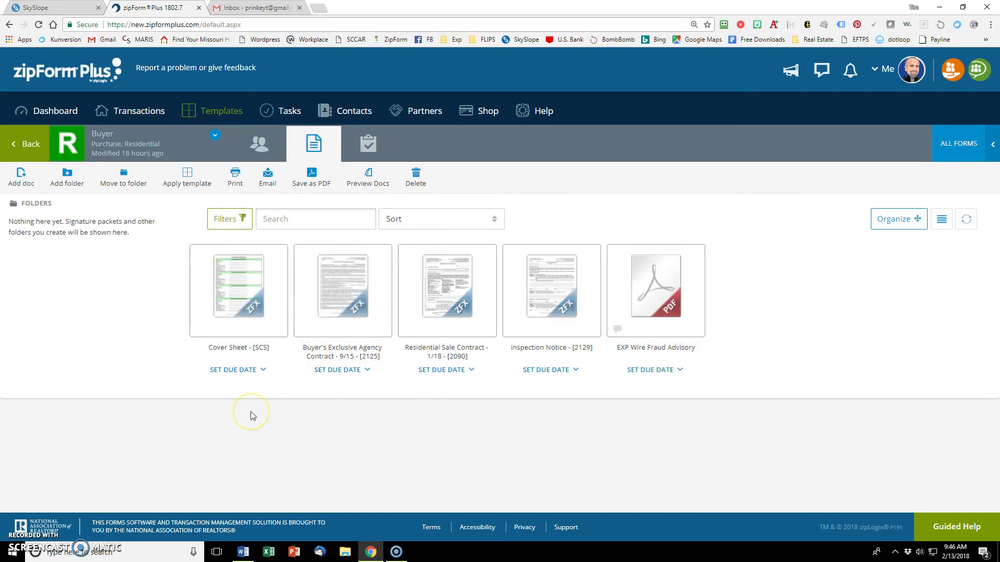
Step: Review the Buyer Cover Sheet's prefilled selling broker and agent details and blank listing agent name
{"action": "left_click", "coordinate": [244, 294]}
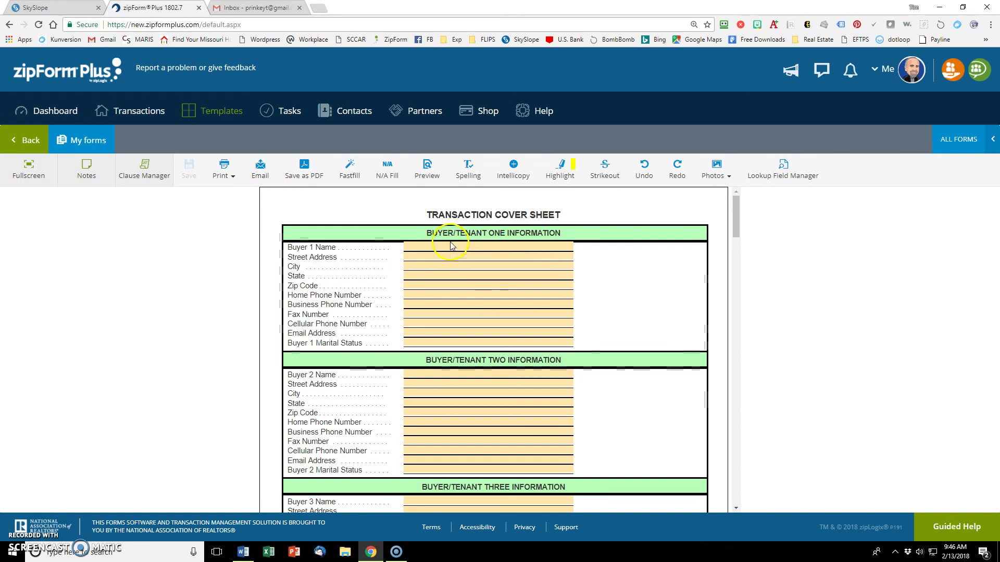
{"action": "scroll", "coordinate": [474, 357], "scroll_direction": "down", "scroll_amount": 3}
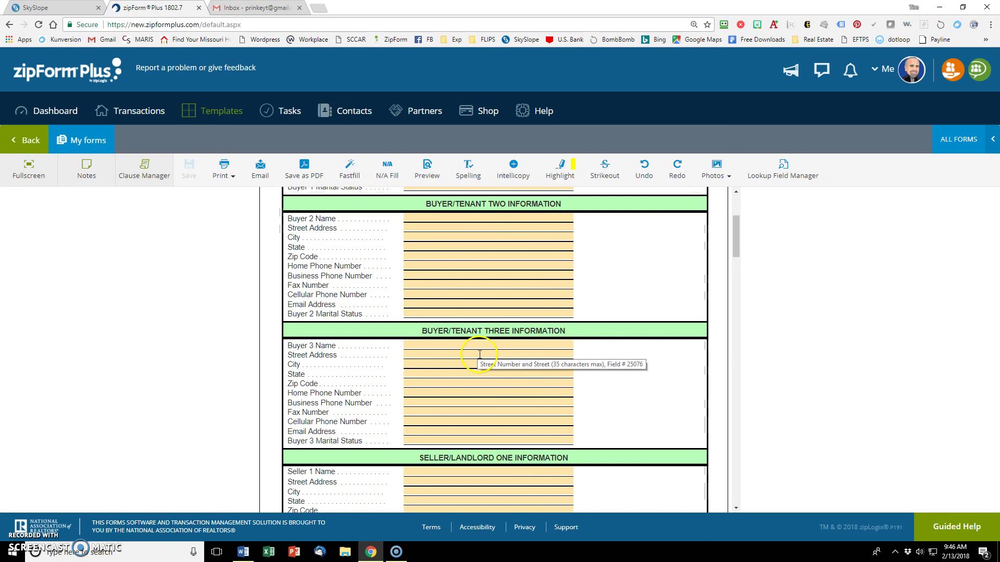
{"action": "scroll", "coordinate": [465, 357], "scroll_direction": "down", "scroll_amount": 1}
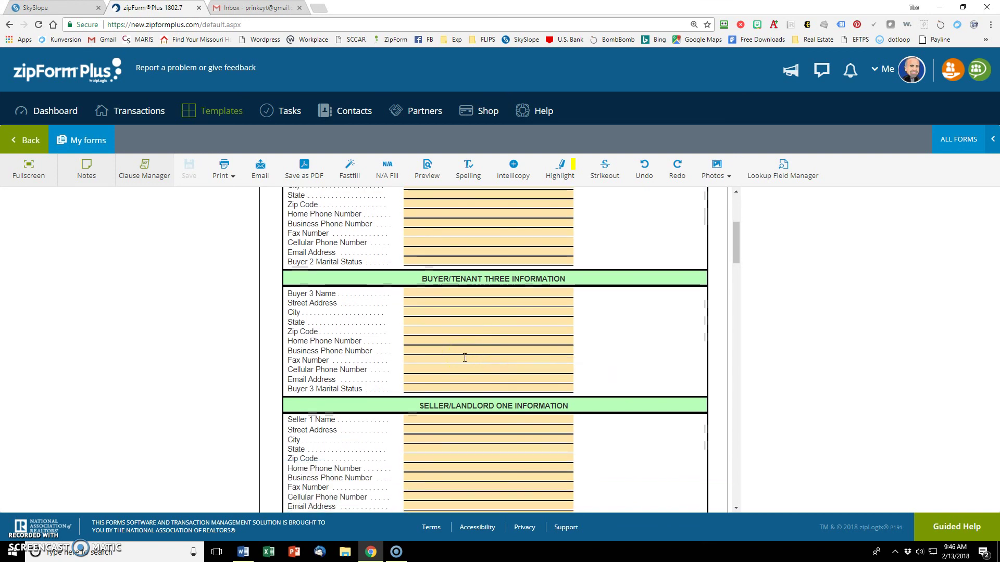
{"action": "scroll", "coordinate": [464, 358], "scroll_direction": "down", "scroll_amount": 3}
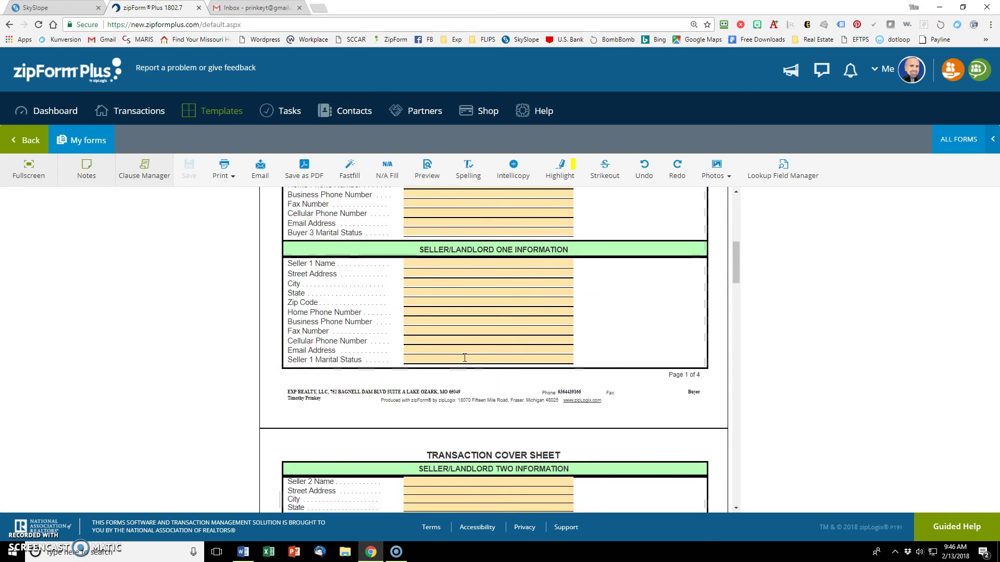
{"action": "scroll", "coordinate": [474, 269], "scroll_direction": "down", "scroll_amount": 7}
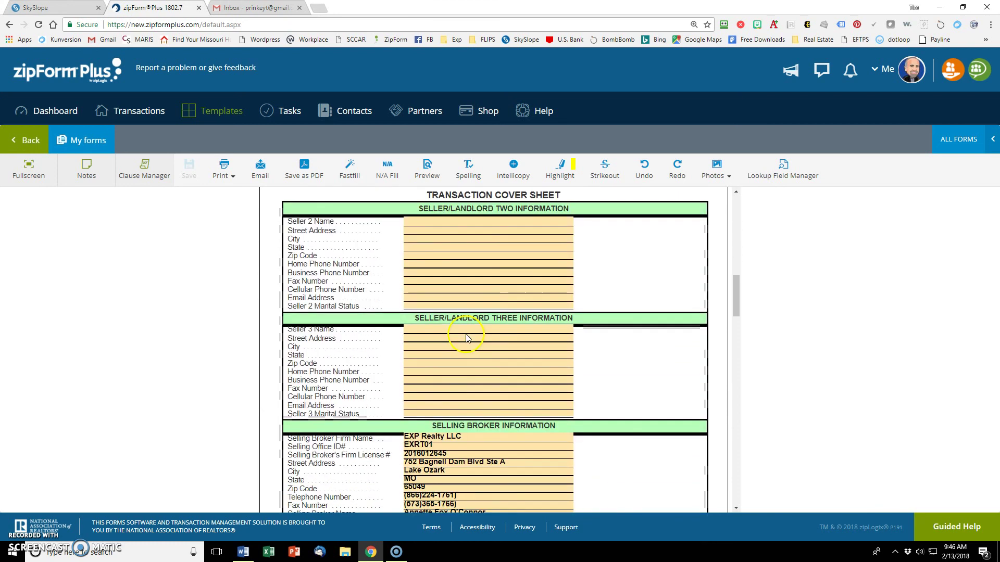
{"action": "scroll", "coordinate": [465, 338], "scroll_direction": "down", "scroll_amount": 1}
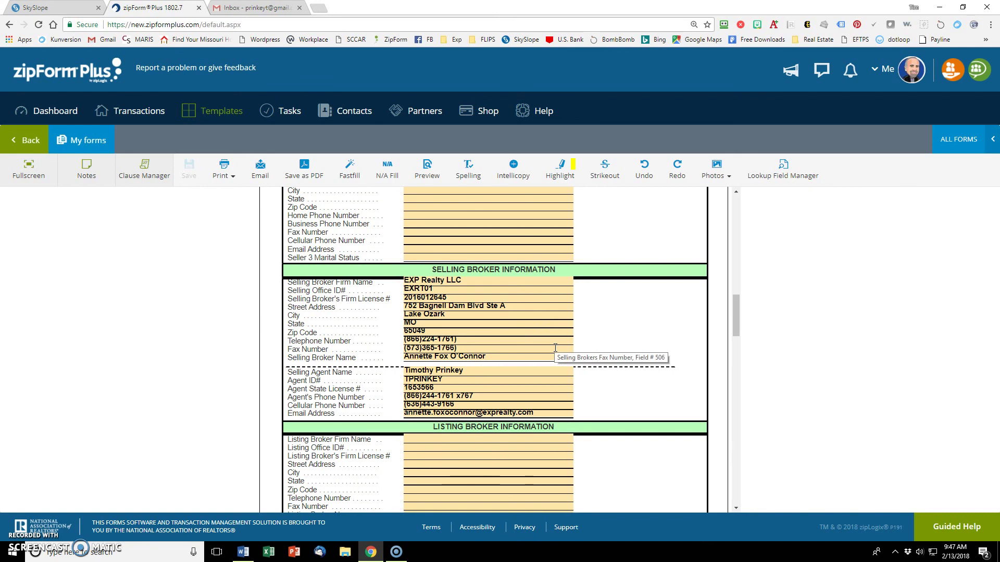
{"action": "scroll", "coordinate": [530, 347], "scroll_direction": "down", "scroll_amount": 2}
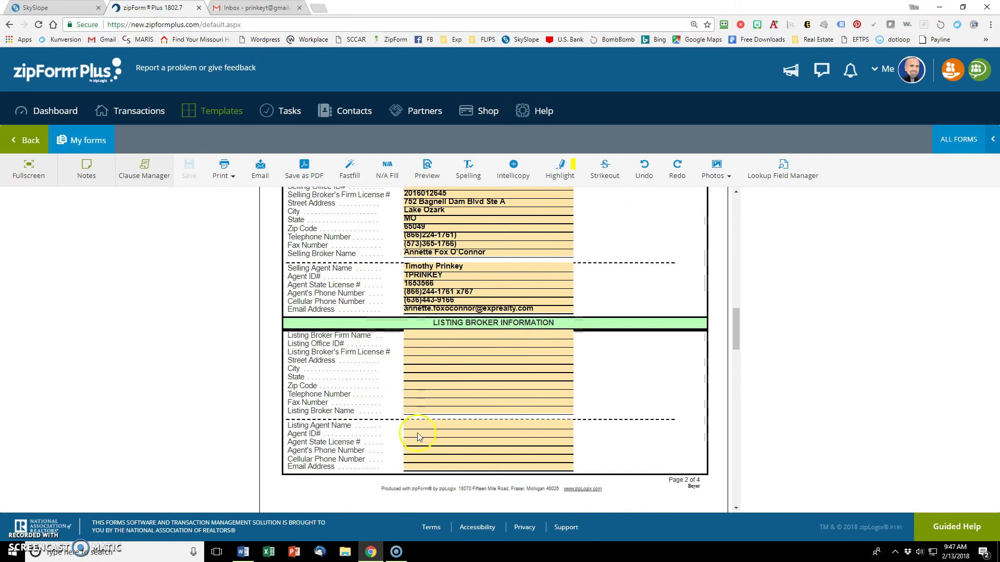
{"action": "left_click", "coordinate": [541, 426]}
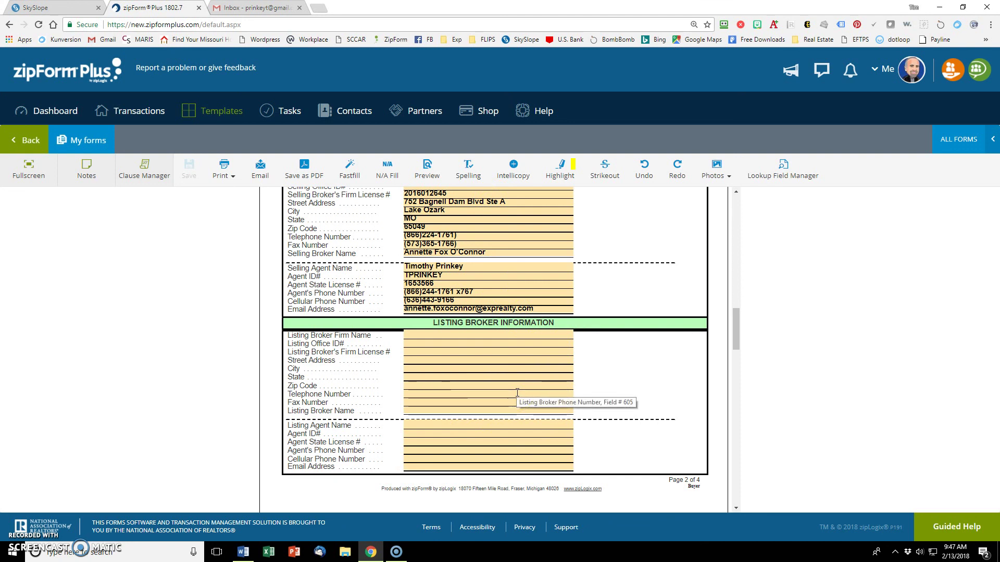
{"action": "scroll", "coordinate": [517, 393], "scroll_direction": "down", "scroll_amount": 15}
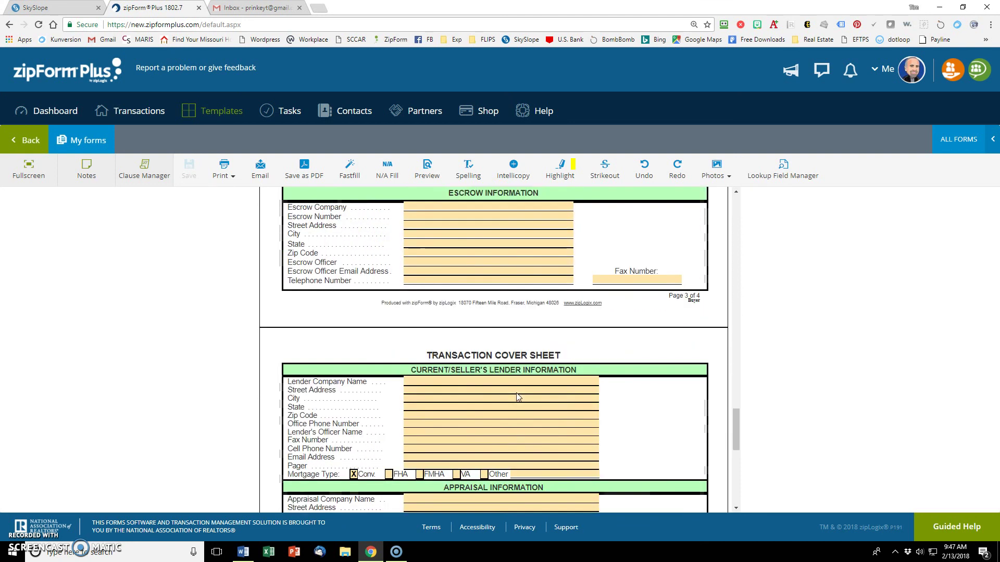
{"action": "scroll", "coordinate": [517, 395], "scroll_direction": "down", "scroll_amount": 3}
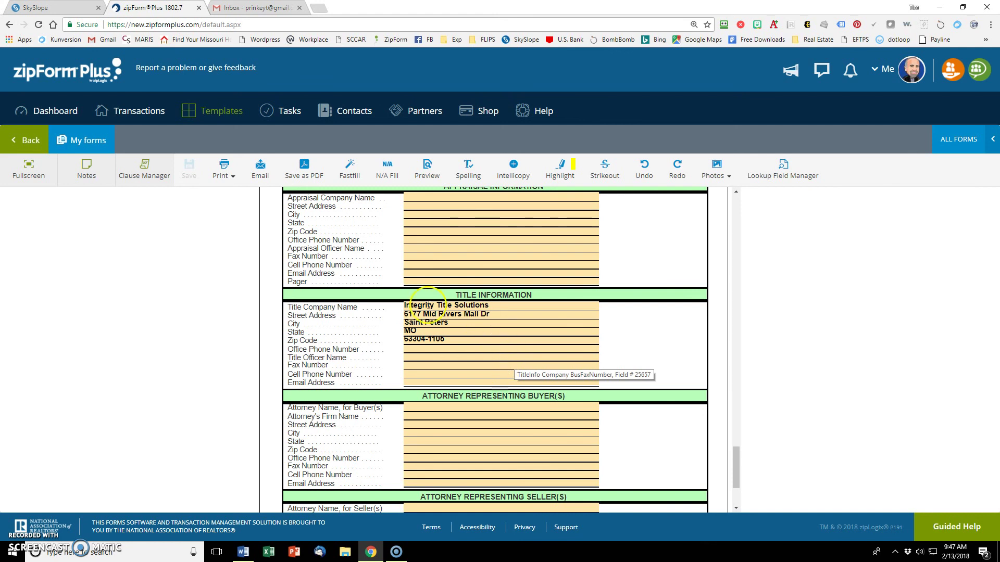
{"action": "left_click", "coordinate": [522, 315]}
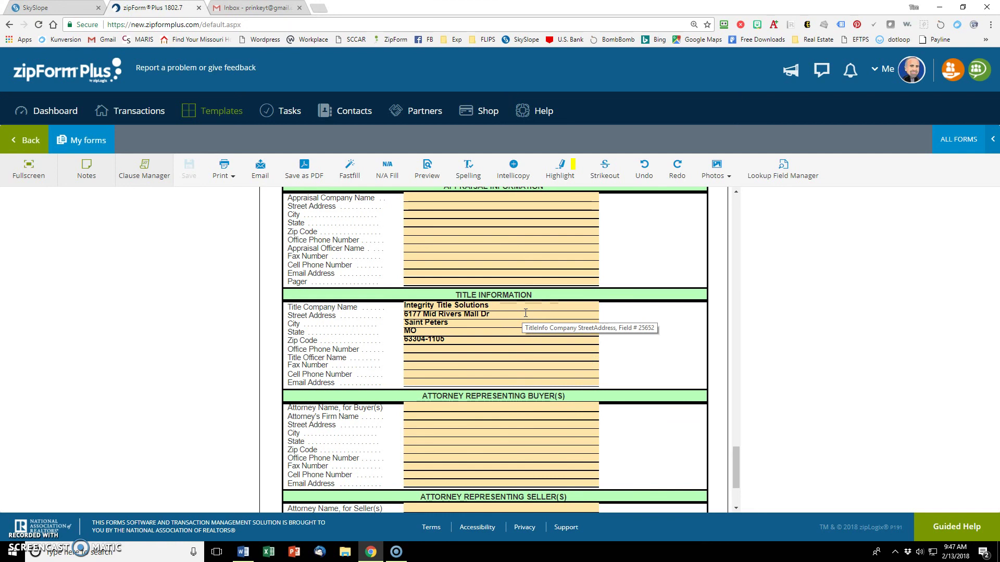
{"action": "left_click", "coordinate": [424, 306]}
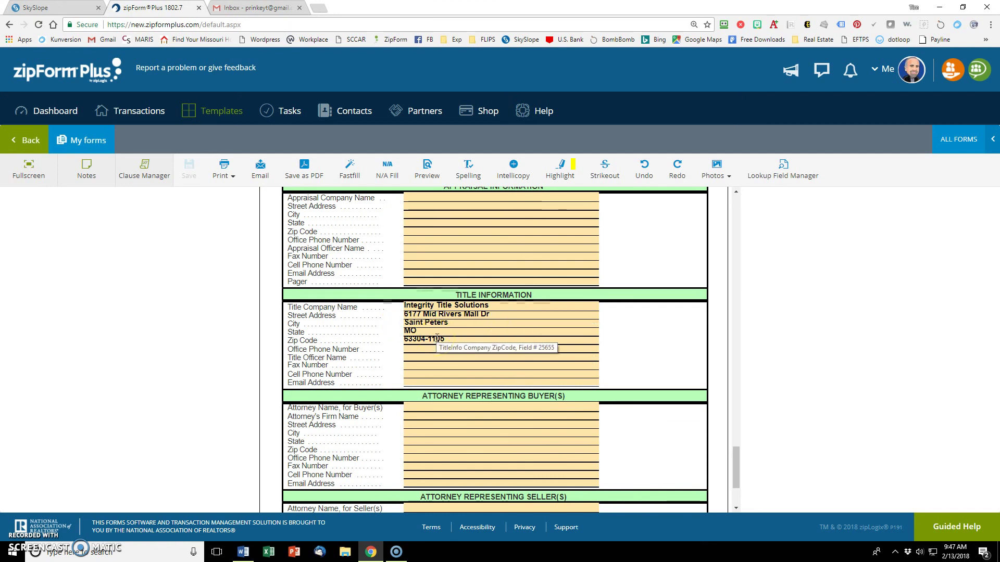
{"action": "left_click", "coordinate": [527, 319]}
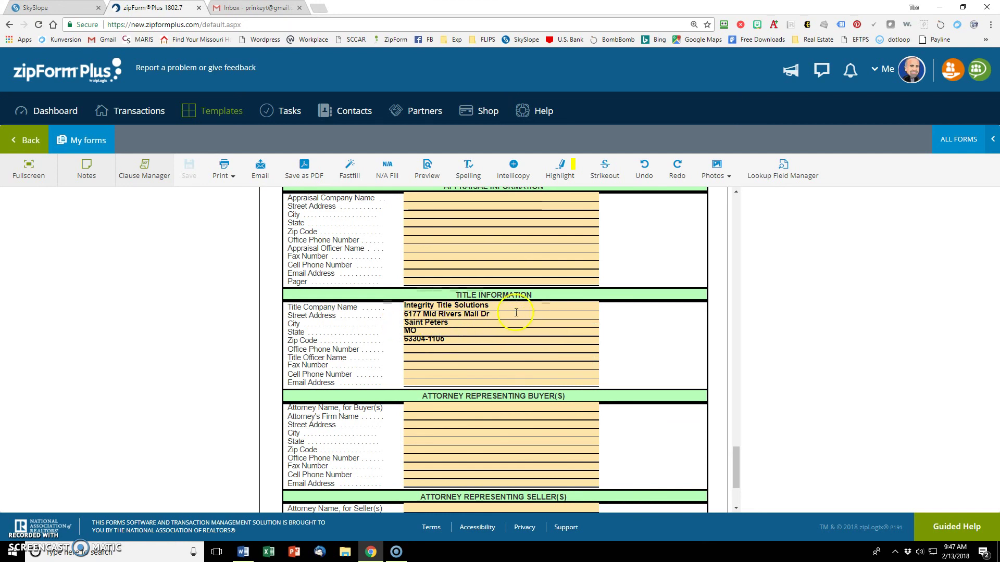
{"action": "scroll", "coordinate": [516, 313], "scroll_direction": "up", "scroll_amount": 2}
{"action": "scroll", "coordinate": [521, 324], "scroll_direction": "down", "scroll_amount": 2}
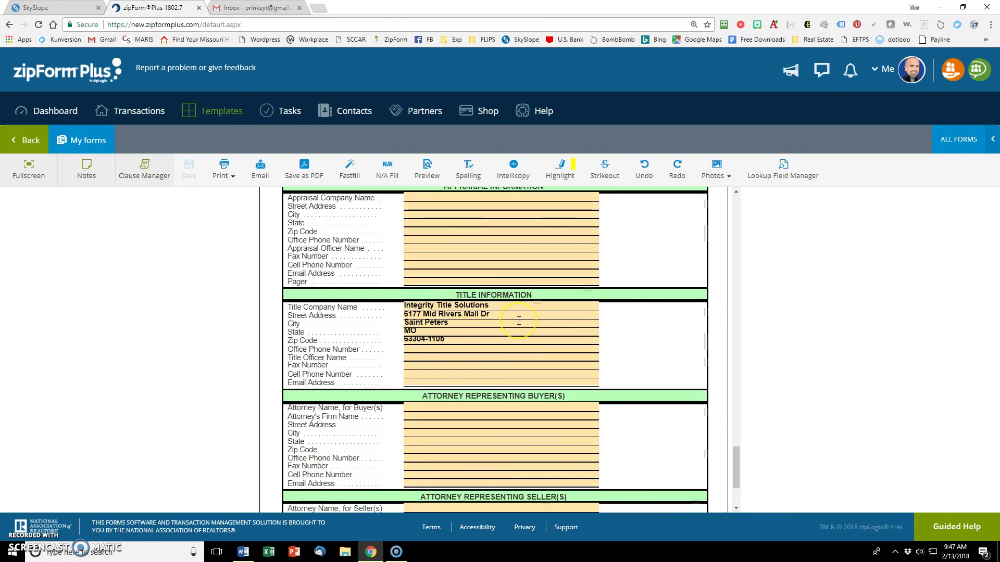
{"action": "scroll", "coordinate": [519, 321], "scroll_direction": "down", "scroll_amount": 3}
{"action": "scroll", "coordinate": [519, 324], "scroll_direction": "up", "scroll_amount": 1}
{"action": "scroll", "coordinate": [518, 326], "scroll_direction": "up", "scroll_amount": 5}
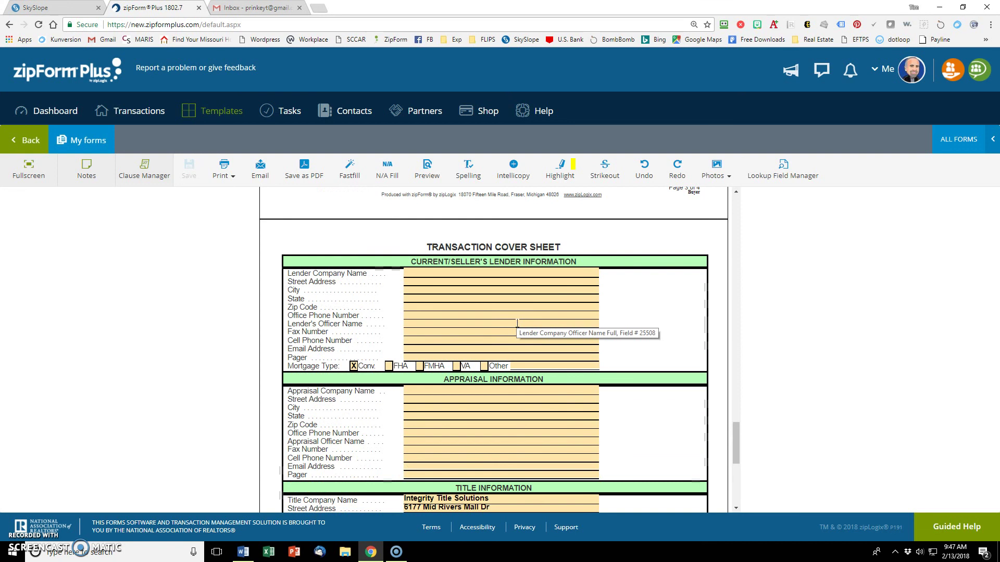
{"action": "left_click", "coordinate": [541, 285]}
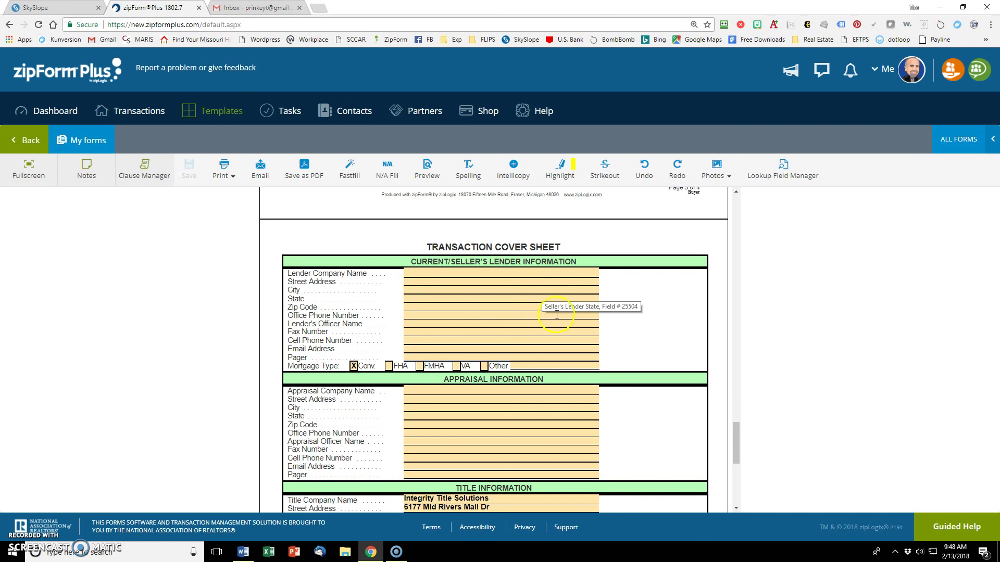
{"action": "scroll", "coordinate": [555, 317], "scroll_direction": "up", "scroll_amount": 3}
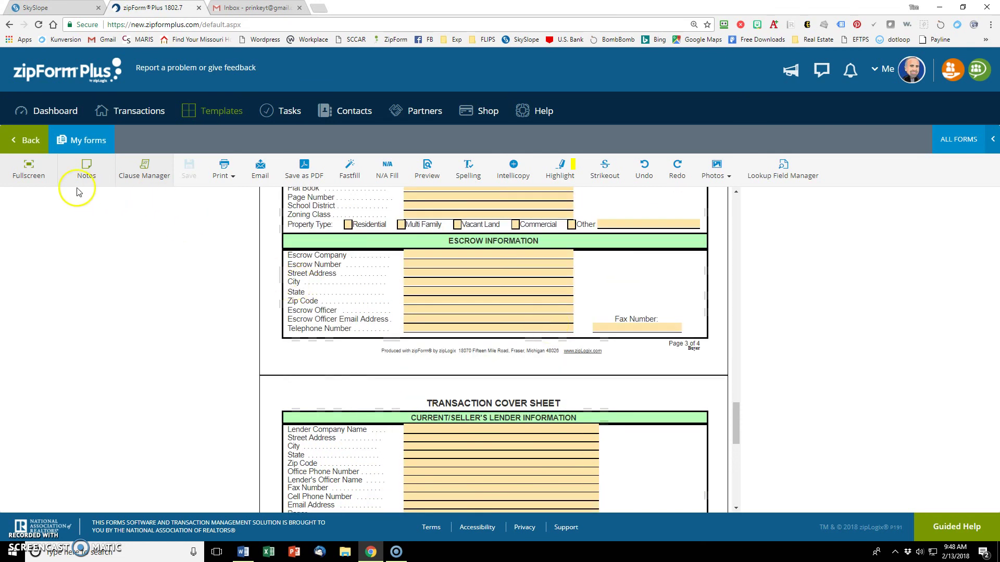
Step: Close the cover sheet and scroll through the Buyer's Exclusive Agency Contract
{"action": "left_click", "coordinate": [24, 140]}
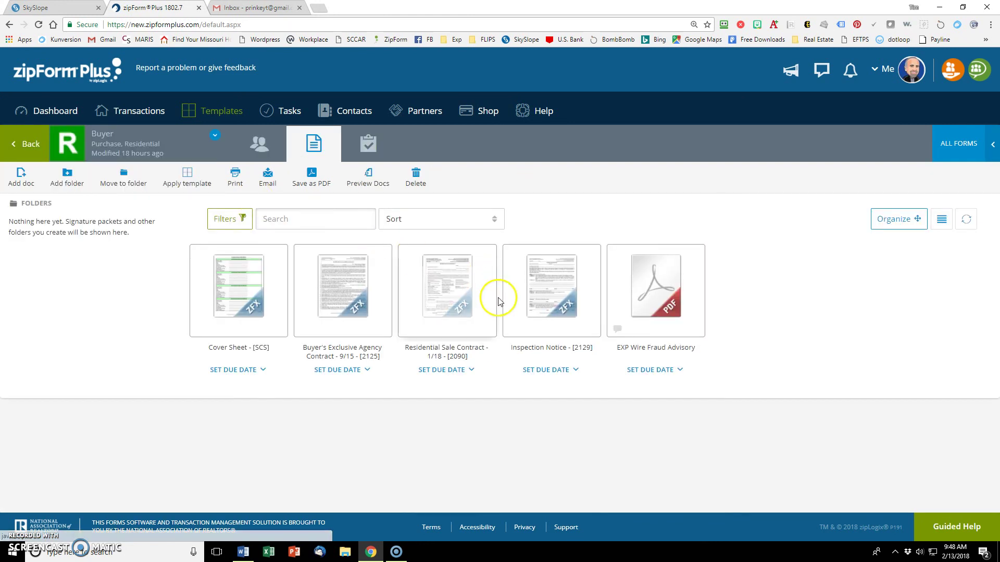
{"action": "left_click", "coordinate": [340, 305]}
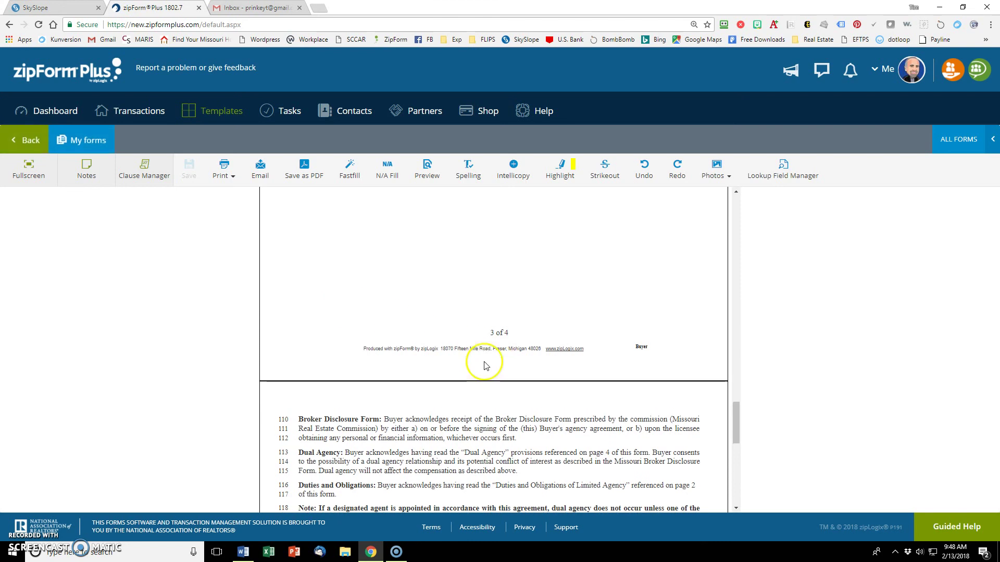
{"action": "scroll", "coordinate": [542, 354], "scroll_direction": "down", "scroll_amount": 3}
{"action": "scroll", "coordinate": [573, 350], "scroll_direction": "up", "scroll_amount": 3}
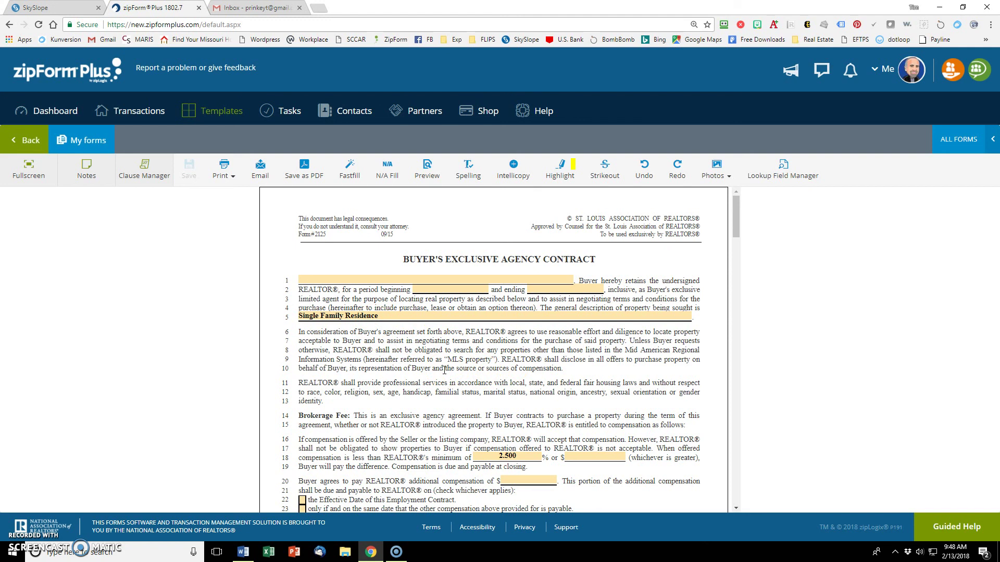
{"action": "scroll", "coordinate": [444, 370], "scroll_direction": "down", "scroll_amount": 2}
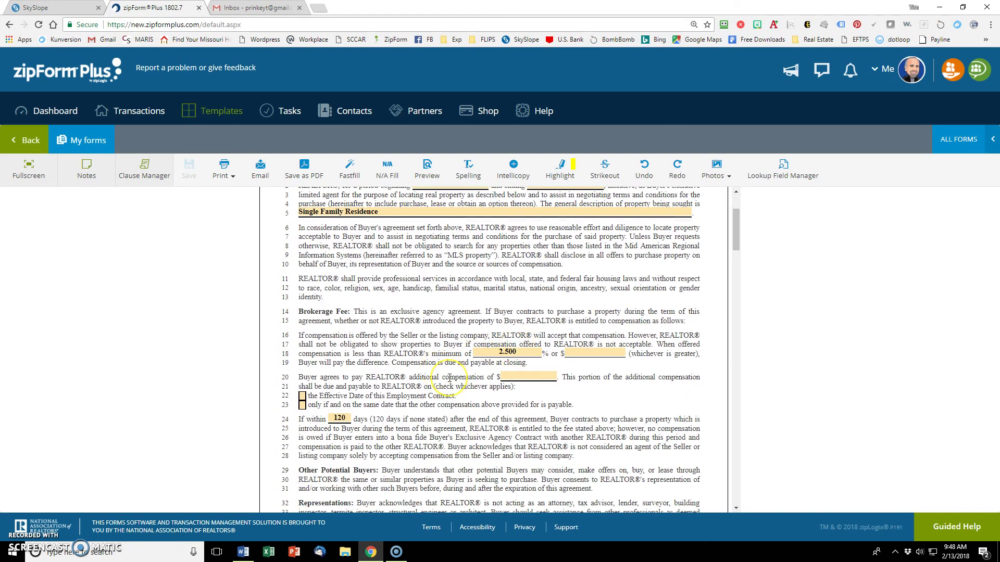
{"action": "scroll", "coordinate": [449, 379], "scroll_direction": "down", "scroll_amount": 2}
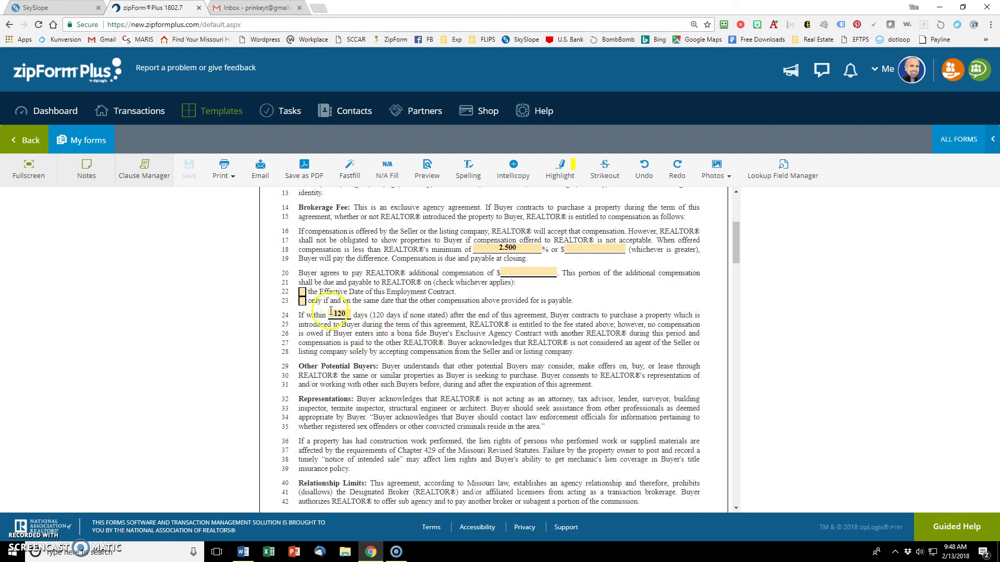
{"action": "scroll", "coordinate": [404, 353], "scroll_direction": "down", "scroll_amount": 1}
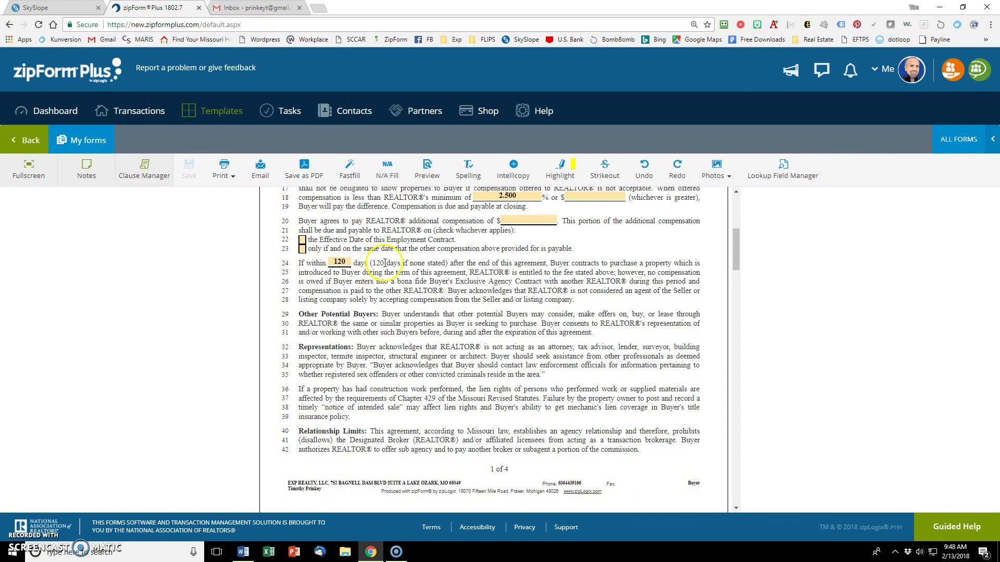
{"action": "scroll", "coordinate": [364, 323], "scroll_direction": "down", "scroll_amount": 12}
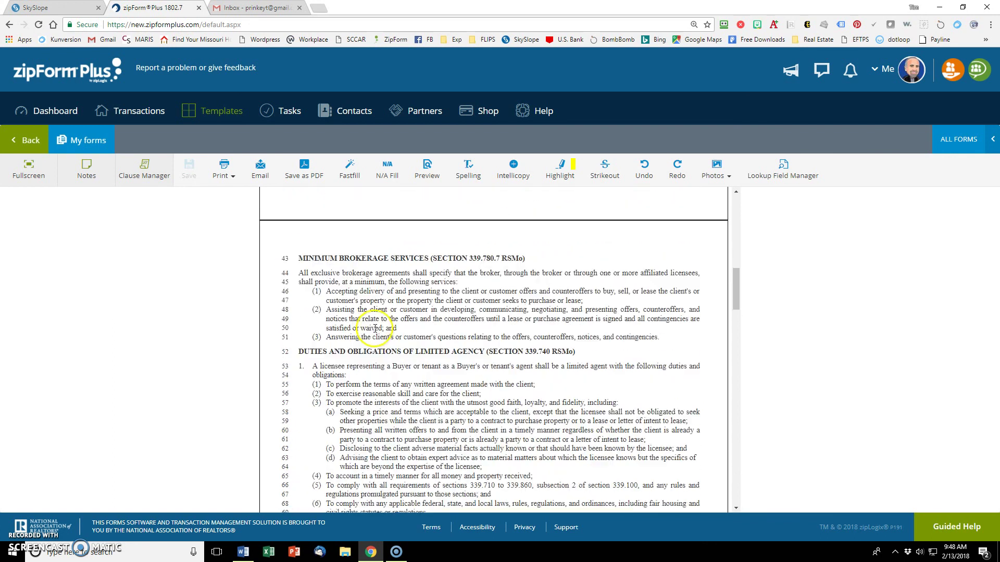
{"action": "scroll", "coordinate": [375, 330], "scroll_direction": "down", "scroll_amount": 10}
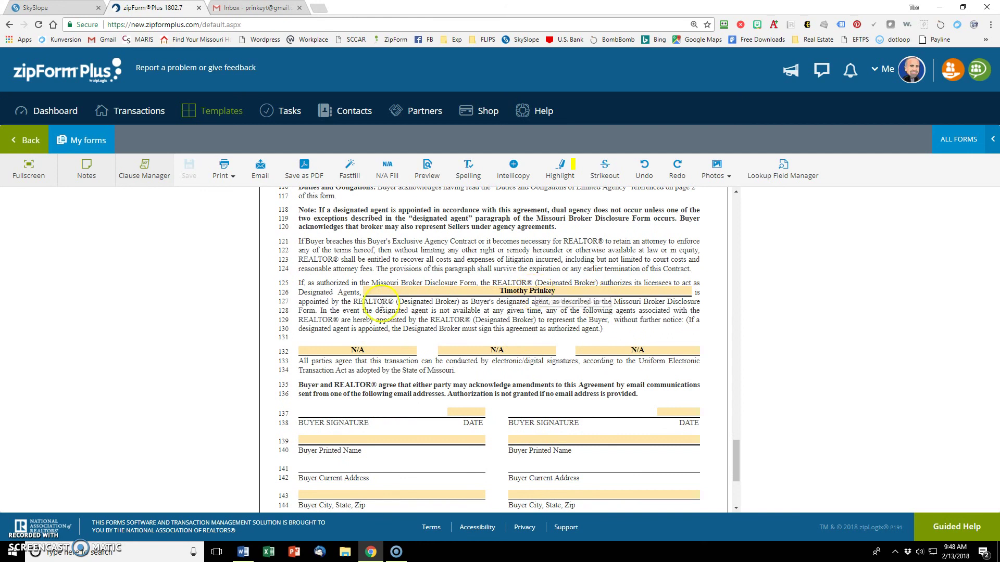
{"action": "scroll", "coordinate": [544, 328], "scroll_direction": "down", "scroll_amount": 1}
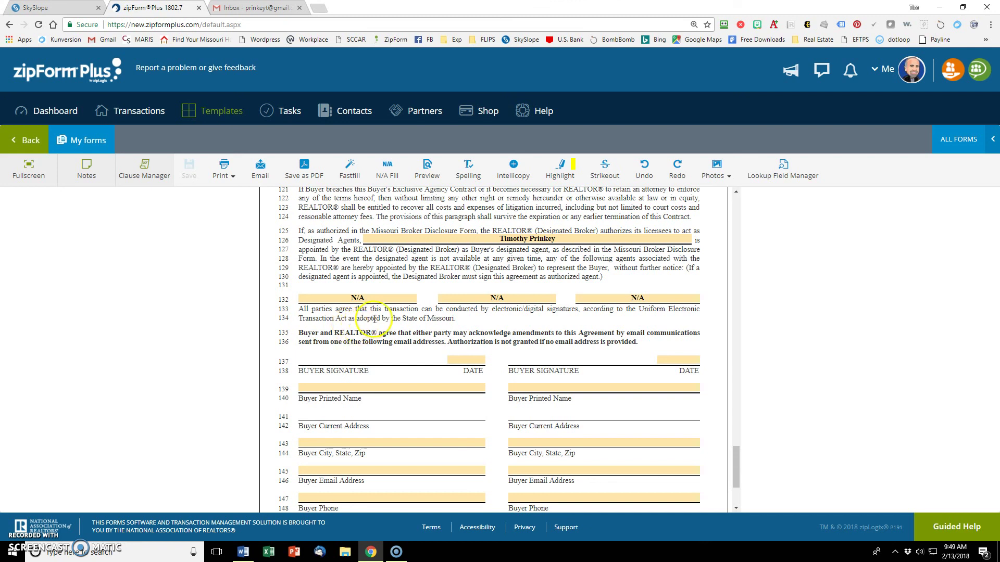
Step: Inspect the N/A backup selling agent field and the prefilled EXP Realty LLC company field
{"action": "left_click", "coordinate": [373, 300]}
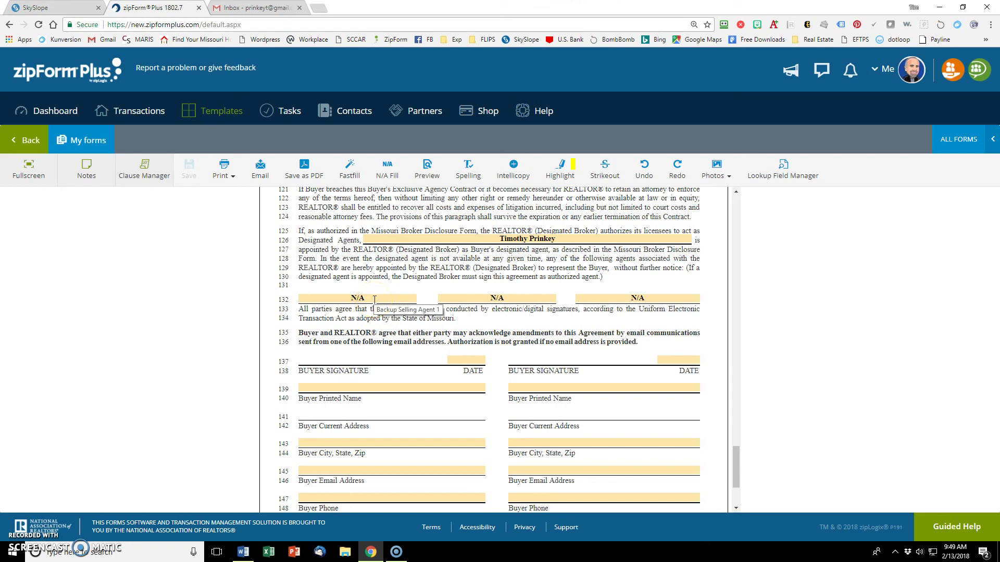
{"action": "scroll", "coordinate": [484, 334], "scroll_direction": "down", "scroll_amount": 2}
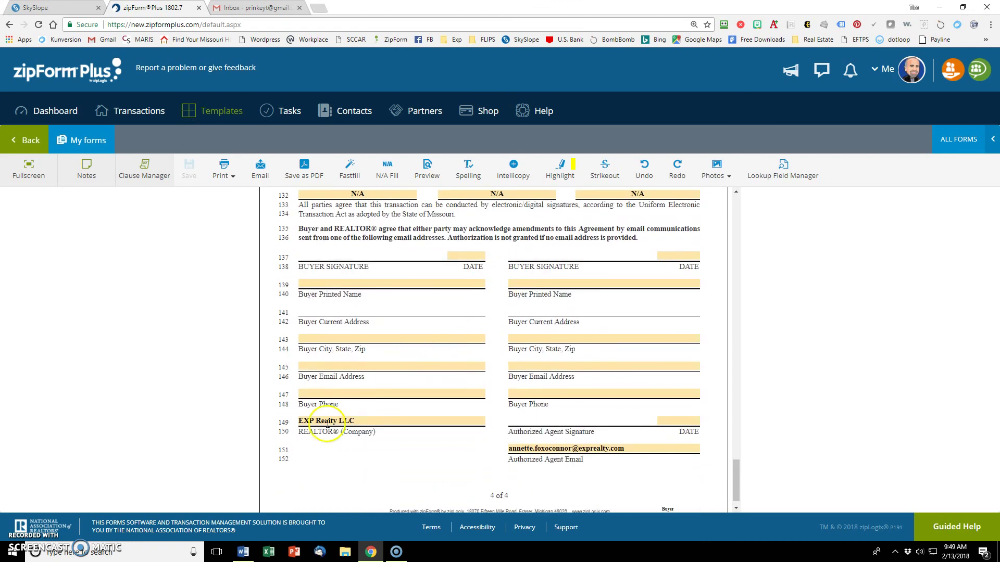
{"action": "left_click", "coordinate": [329, 423]}
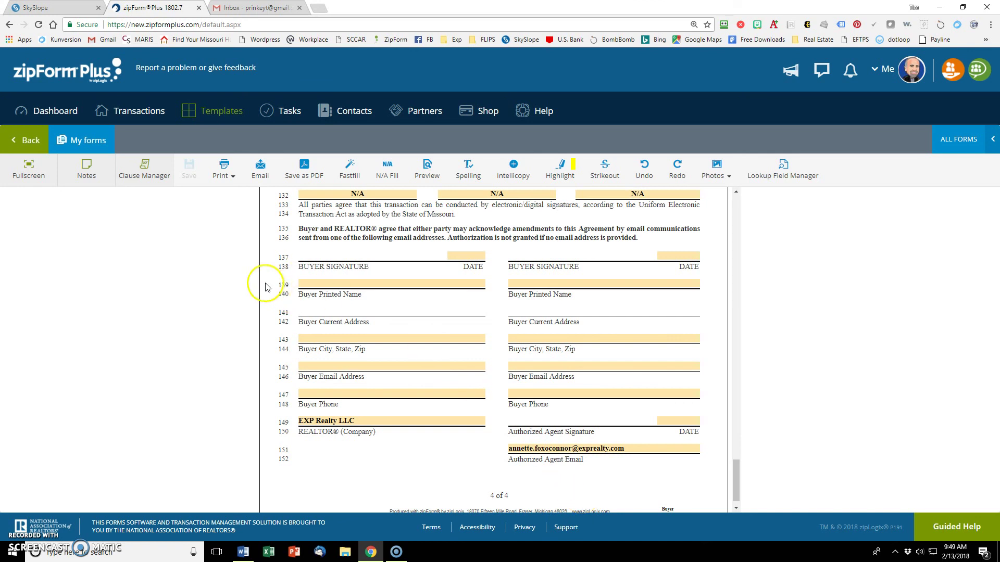
Step: Close the agency contract, open the Residential Sale Contract, and review its first pages
{"action": "left_click", "coordinate": [24, 140]}
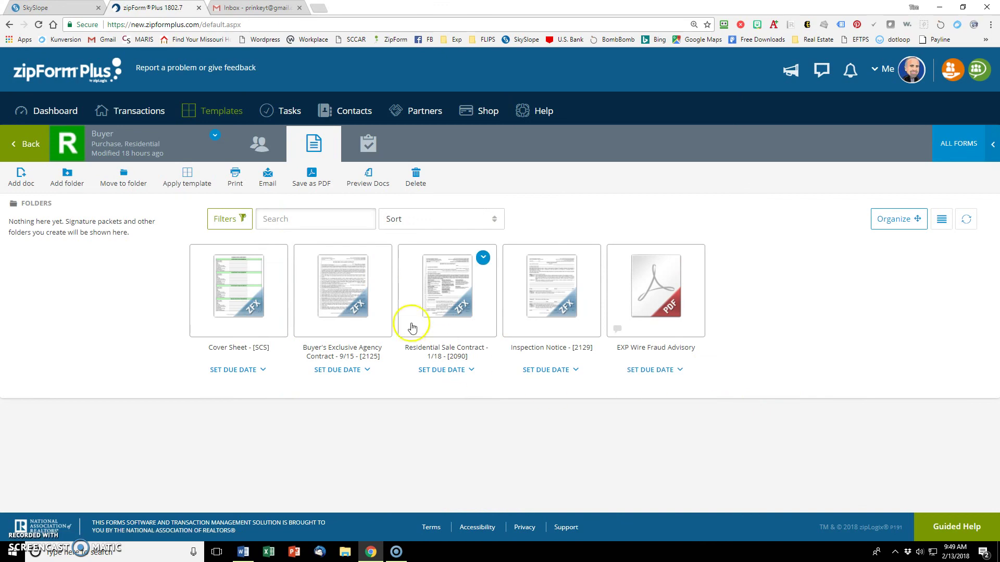
{"action": "left_click", "coordinate": [424, 301]}
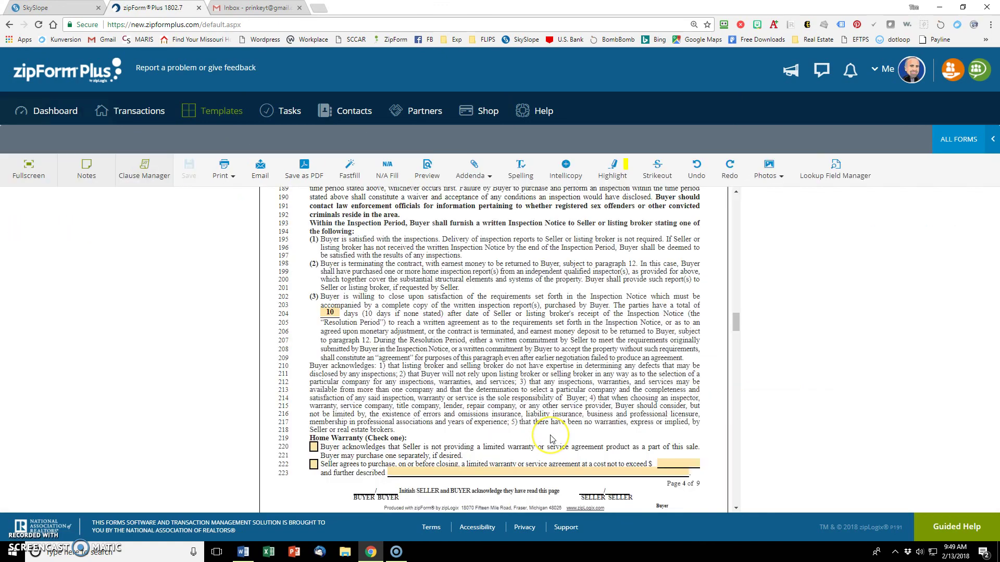
{"action": "scroll", "coordinate": [552, 440], "scroll_direction": "up", "scroll_amount": 10}
{"action": "scroll", "coordinate": [552, 440], "scroll_direction": "down", "scroll_amount": 6}
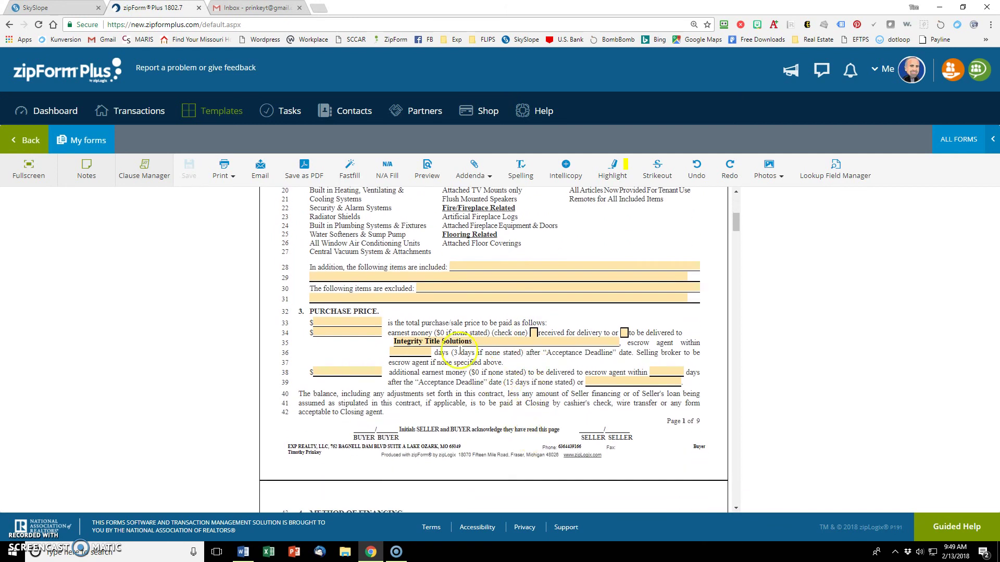
{"action": "scroll", "coordinate": [428, 419], "scroll_direction": "down", "scroll_amount": 5}
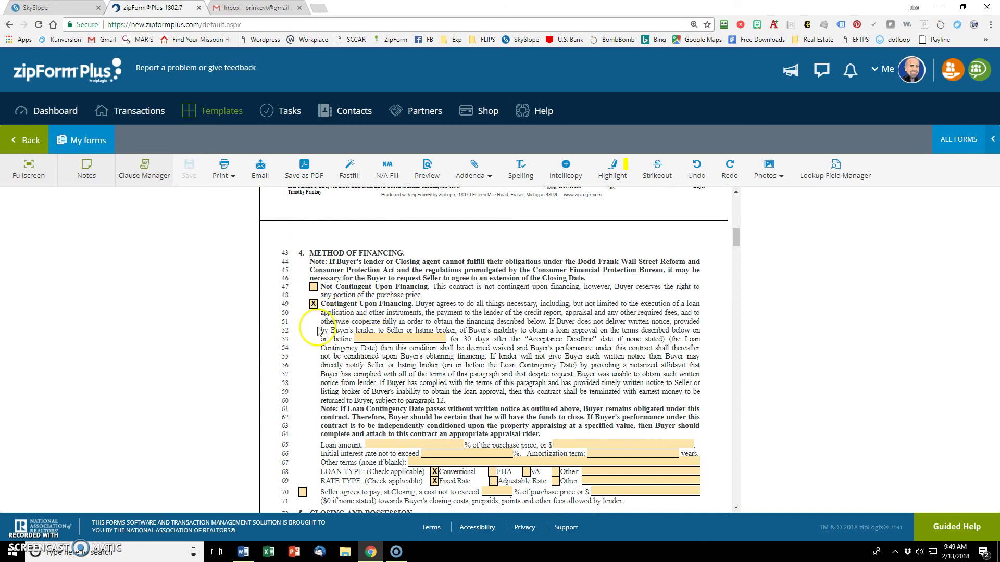
{"action": "scroll", "coordinate": [315, 333], "scroll_direction": "down", "scroll_amount": 3}
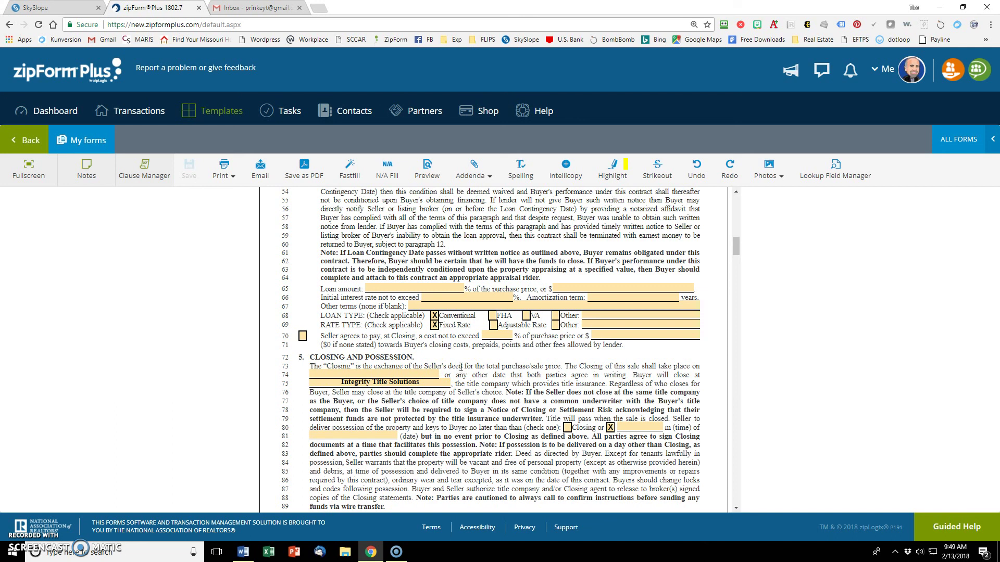
{"action": "scroll", "coordinate": [449, 378], "scroll_direction": "down", "scroll_amount": 2}
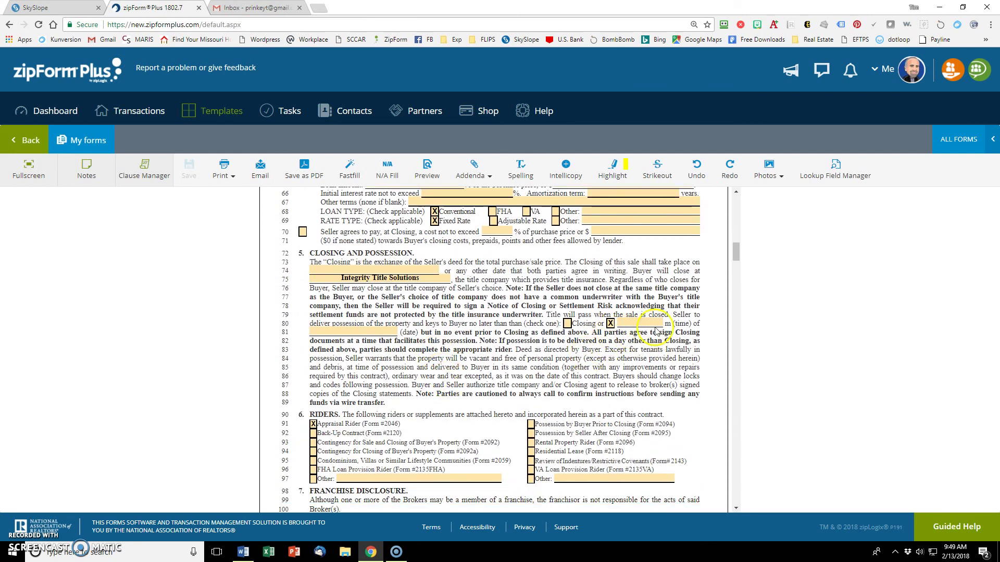
{"action": "scroll", "coordinate": [652, 339], "scroll_direction": "down", "scroll_amount": 3}
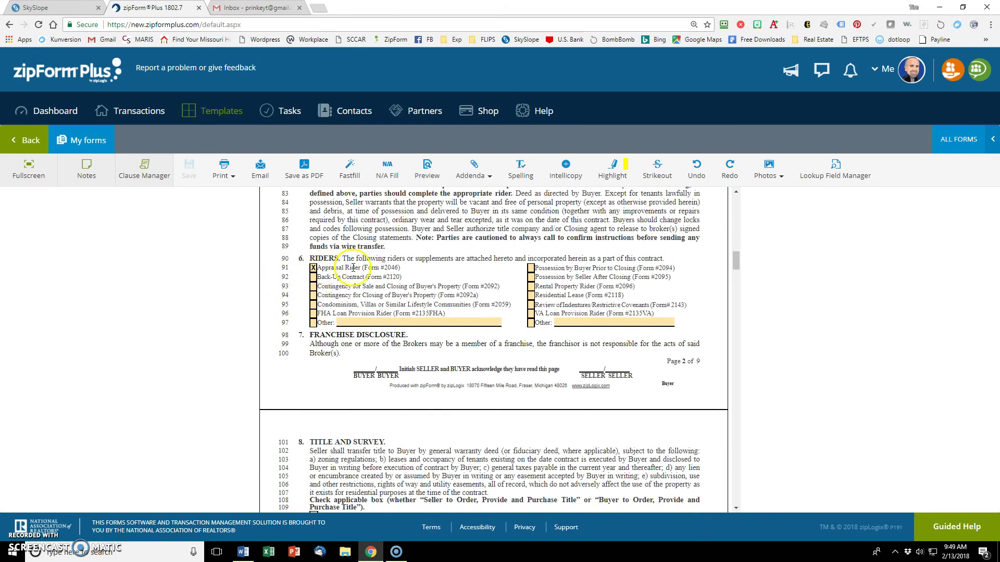
{"action": "scroll", "coordinate": [396, 338], "scroll_direction": "down", "scroll_amount": 4}
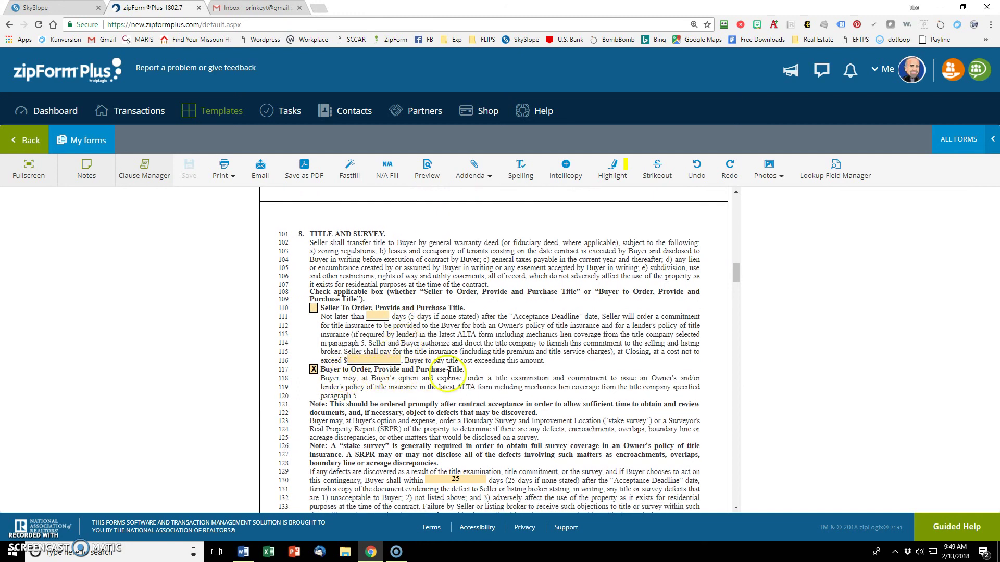
{"action": "scroll", "coordinate": [456, 375], "scroll_direction": "down", "scroll_amount": 2}
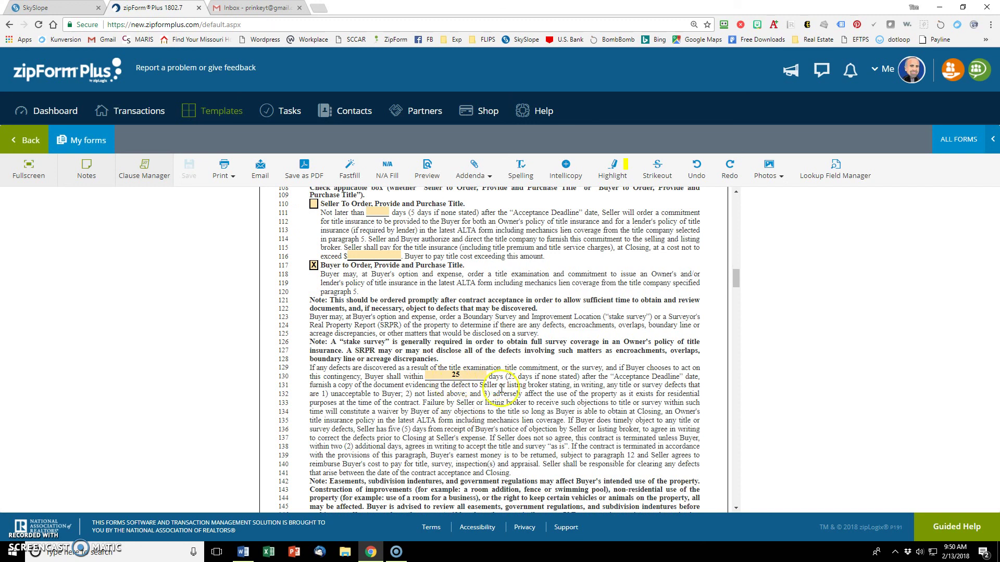
Step: Scroll on to paragraph 23, where the buyer-has-read Seller's Disclosure option is checked
{"action": "scroll", "coordinate": [501, 389], "scroll_direction": "down", "scroll_amount": 1}
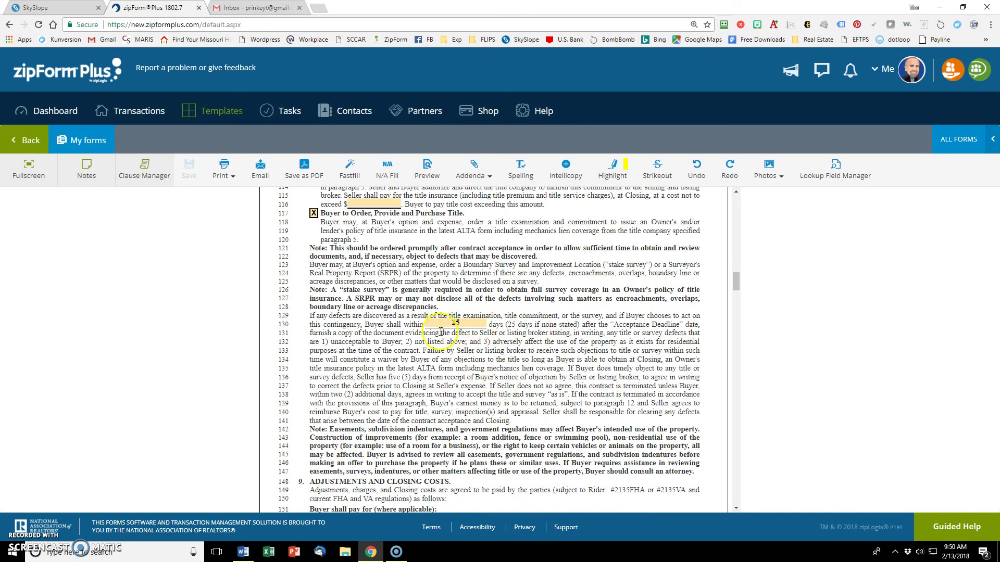
{"action": "scroll", "coordinate": [481, 357], "scroll_direction": "down", "scroll_amount": 12}
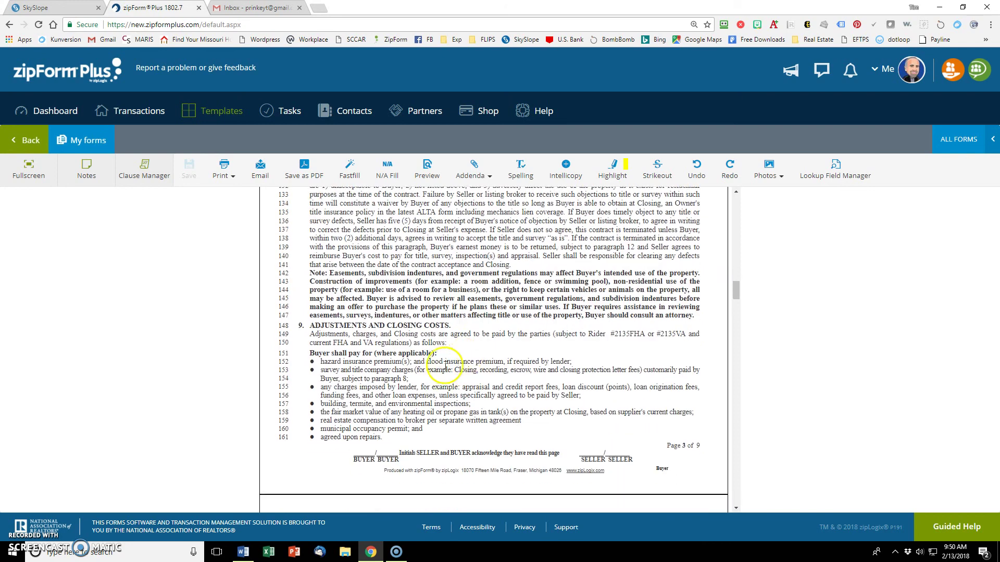
{"action": "scroll", "coordinate": [396, 319], "scroll_direction": "up", "scroll_amount": 2}
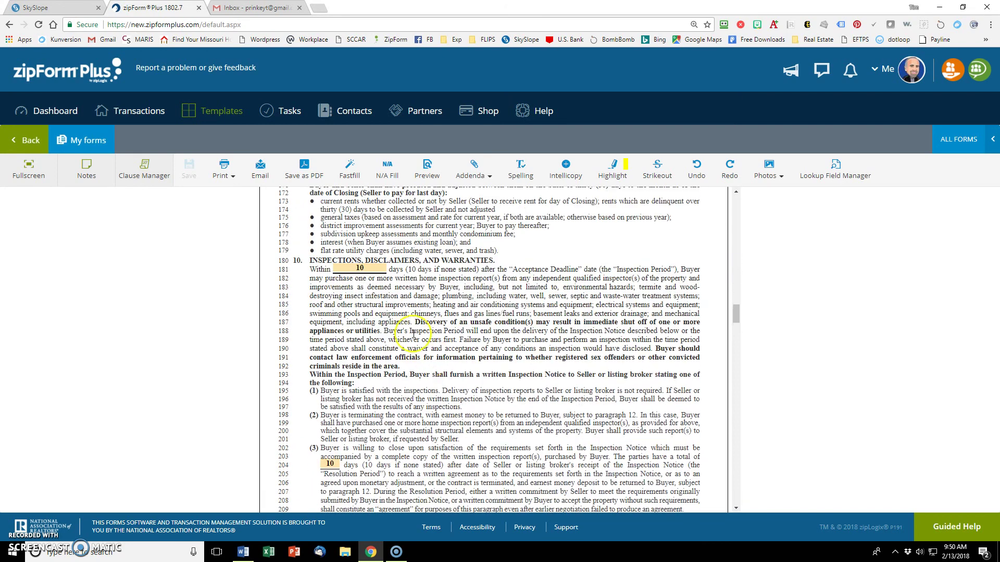
{"action": "scroll", "coordinate": [390, 278], "scroll_direction": "down", "scroll_amount": 5}
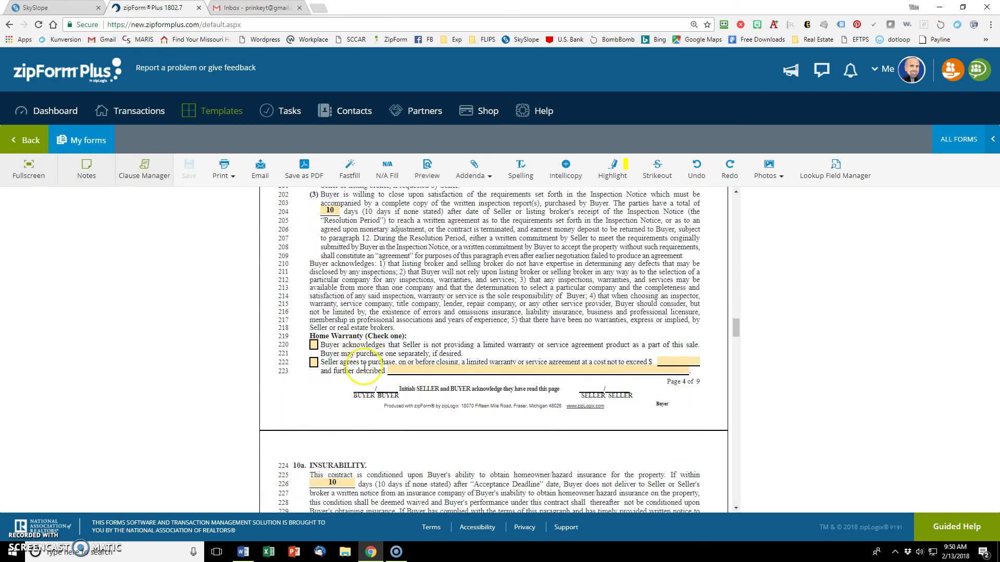
{"action": "scroll", "coordinate": [338, 415], "scroll_direction": "down", "scroll_amount": 6}
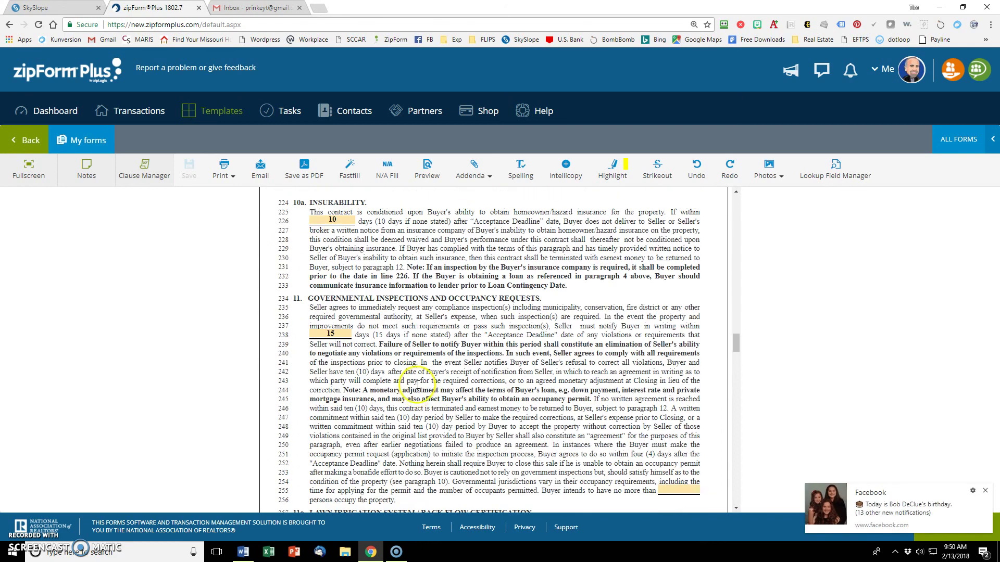
{"action": "scroll", "coordinate": [407, 371], "scroll_direction": "down", "scroll_amount": 6}
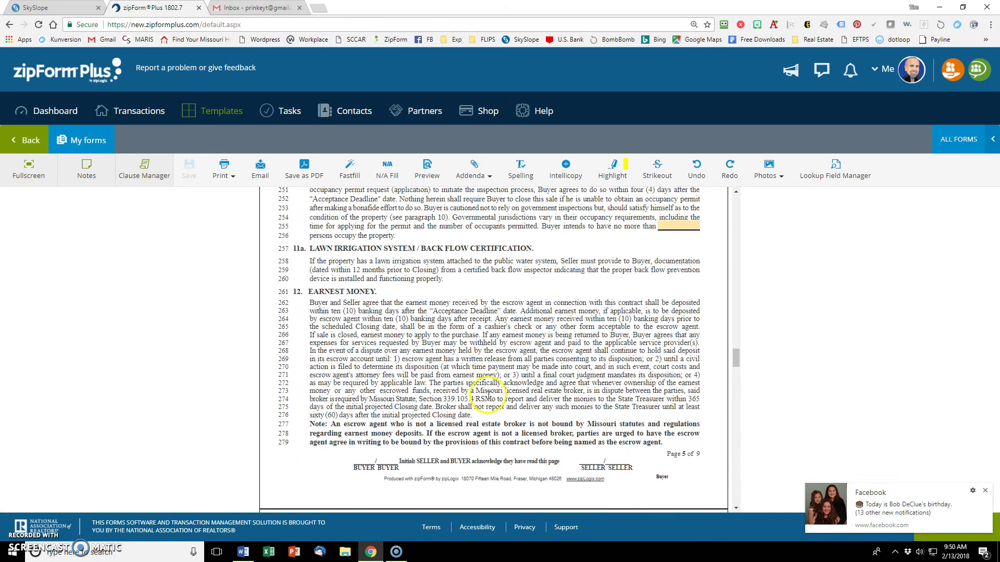
{"action": "scroll", "coordinate": [488, 399], "scroll_direction": "down", "scroll_amount": 7}
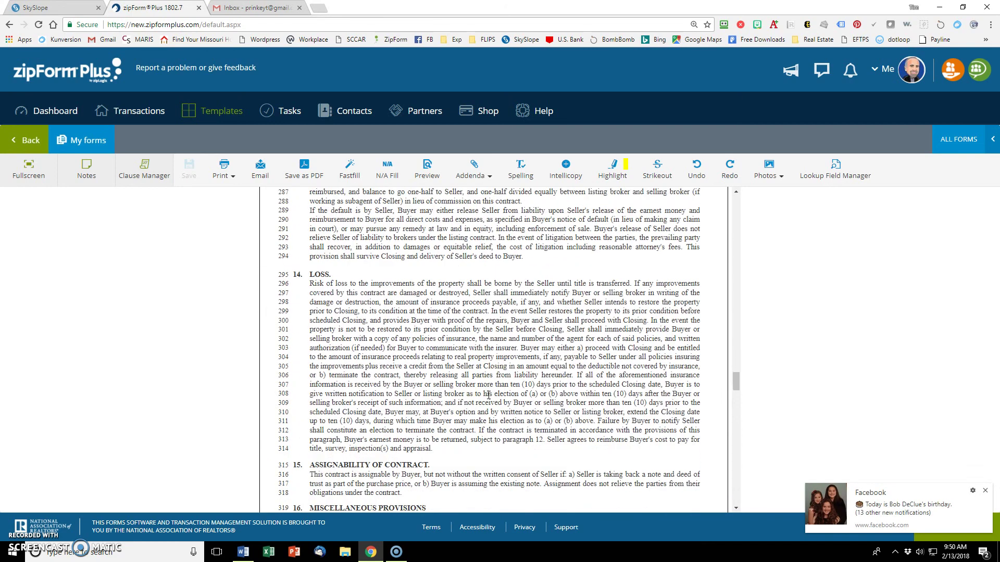
{"action": "scroll", "coordinate": [488, 399], "scroll_direction": "down", "scroll_amount": 8}
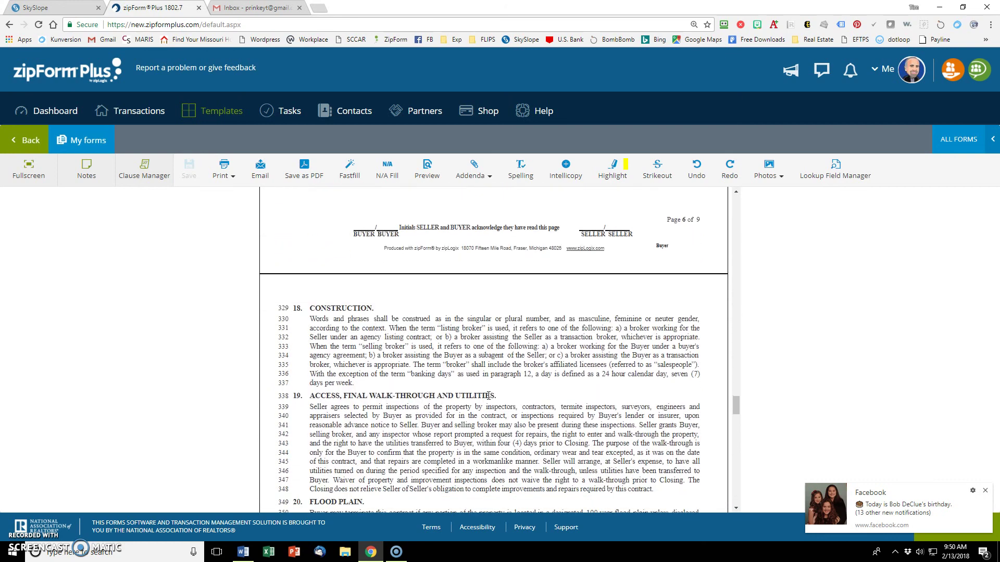
{"action": "scroll", "coordinate": [489, 398], "scroll_direction": "down", "scroll_amount": 8}
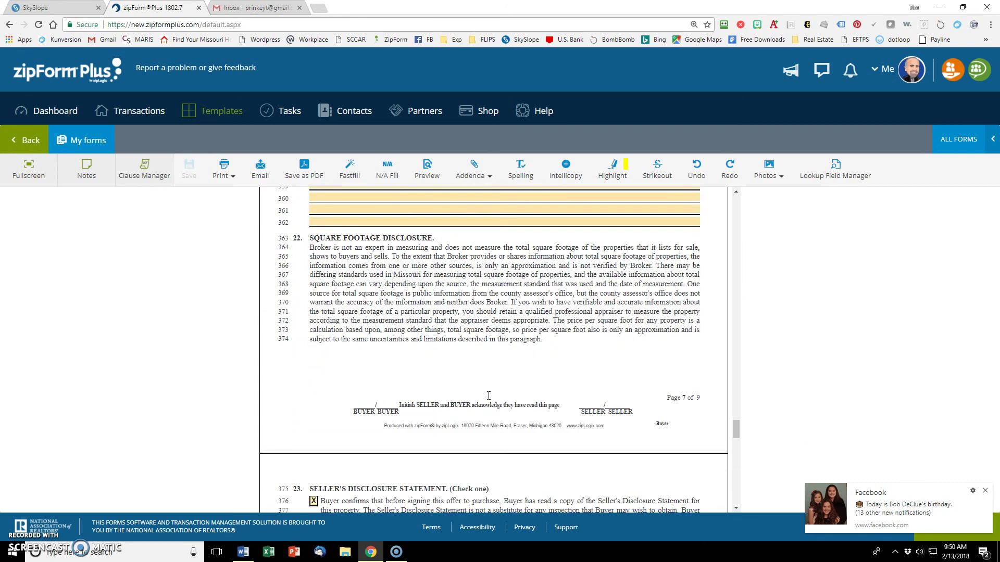
{"action": "scroll", "coordinate": [488, 399], "scroll_direction": "down", "scroll_amount": 2}
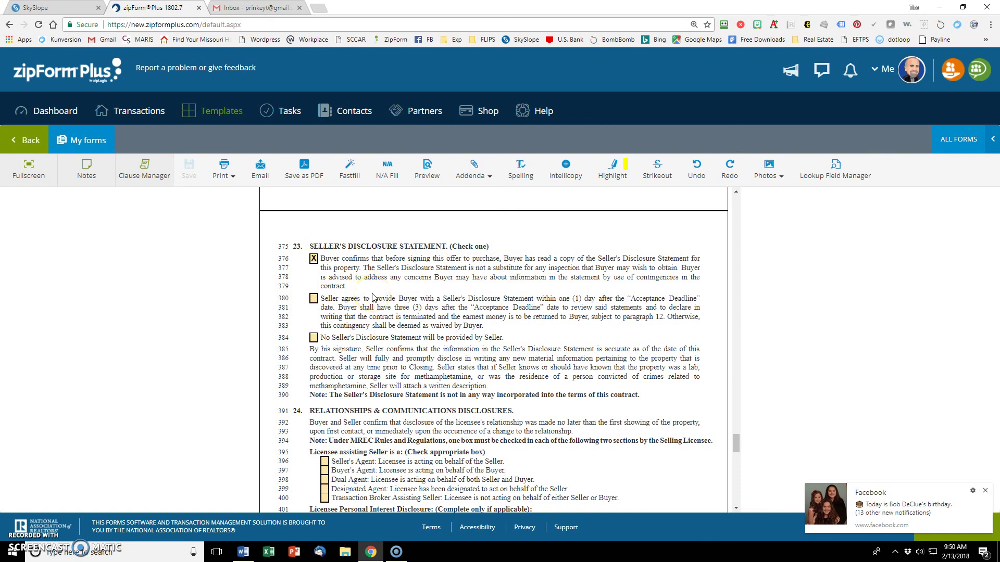
Step: Scroll past the sale contract's signature block and return to the five-form document list
{"action": "scroll", "coordinate": [372, 298], "scroll_direction": "down", "scroll_amount": 15}
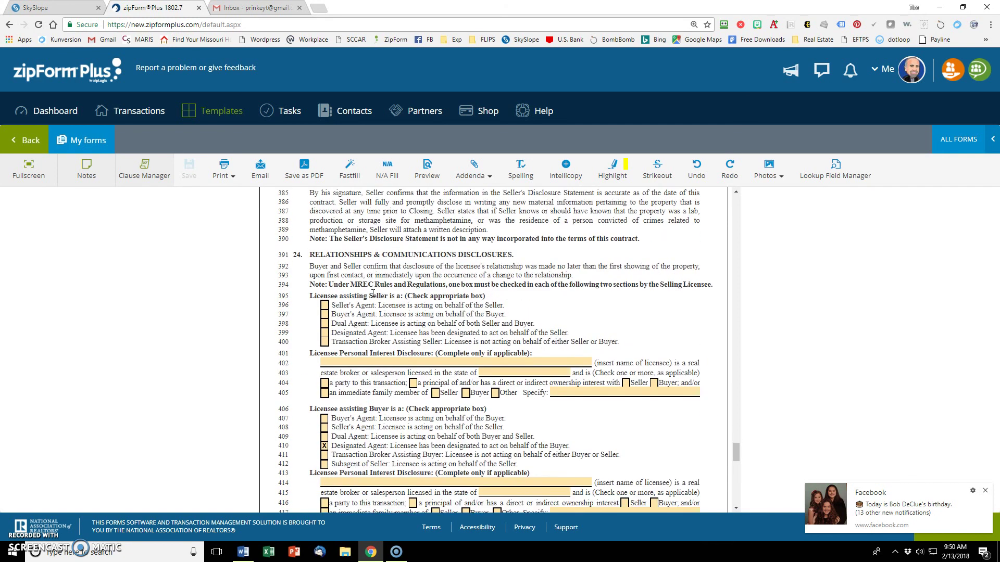
{"action": "scroll", "coordinate": [372, 297], "scroll_direction": "up", "scroll_amount": 3}
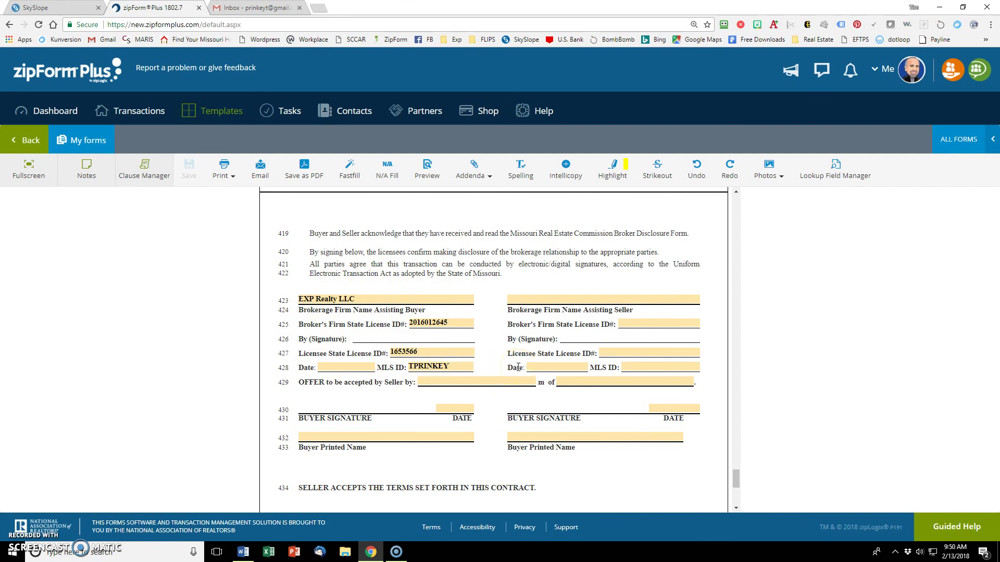
{"action": "scroll", "coordinate": [511, 368], "scroll_direction": "down", "scroll_amount": 5}
{"action": "scroll", "coordinate": [510, 367], "scroll_direction": "down", "scroll_amount": 1}
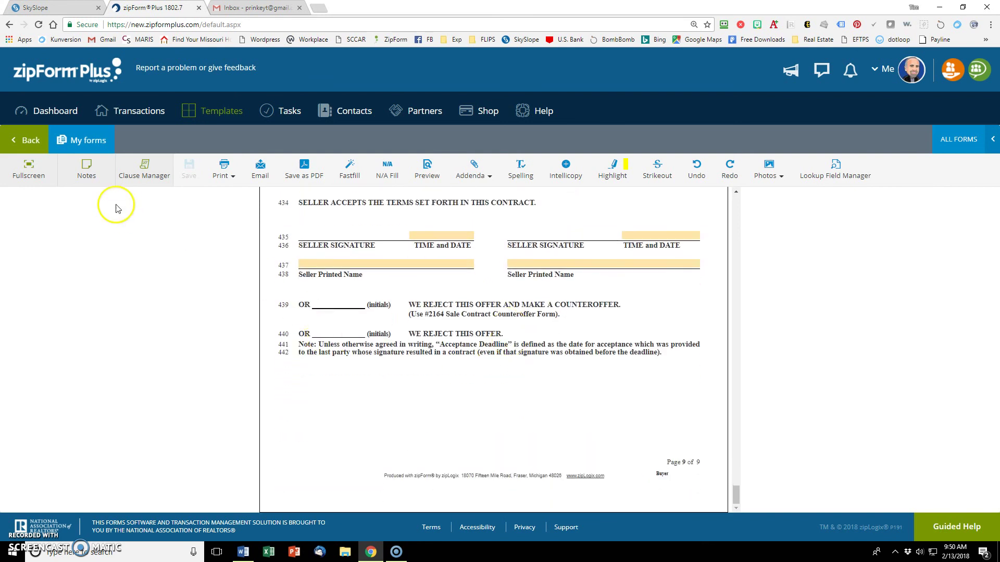
{"action": "left_click", "coordinate": [21, 141]}
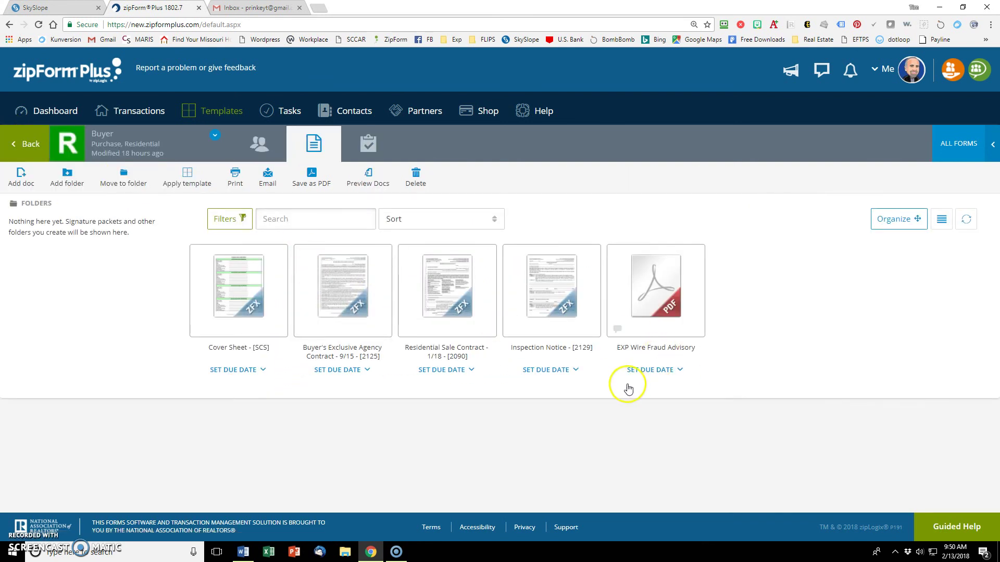